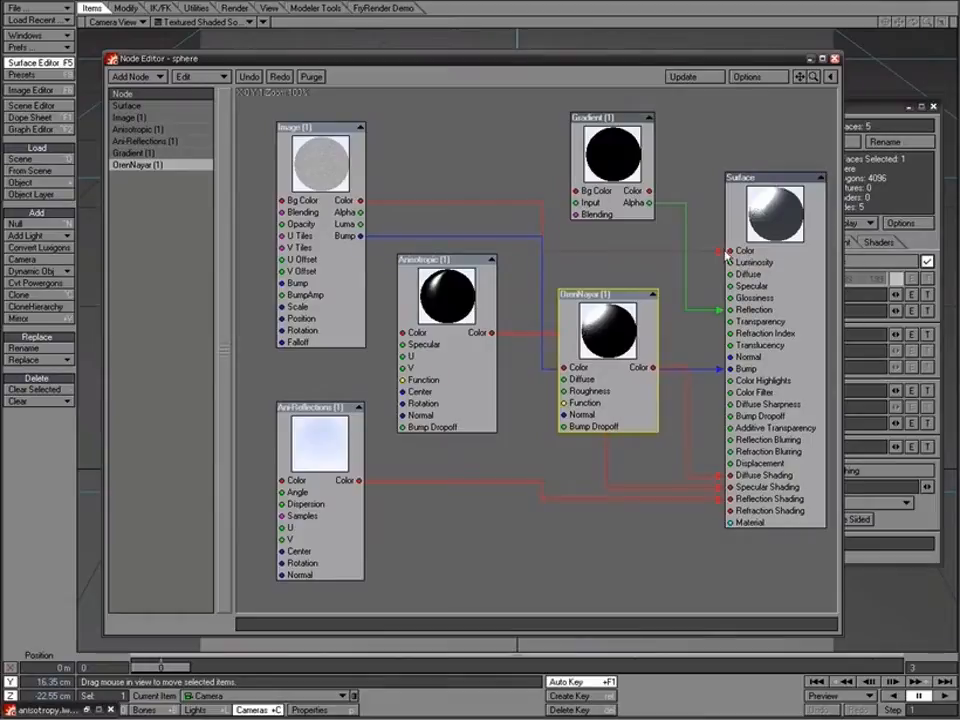
- Reroute the image node's colour from the surface's Color input to the OrenNayar node's Color input, and render a test frame
{"action": "left_click_drag", "start_coordinate": [730, 250], "coordinate": [575, 368]}
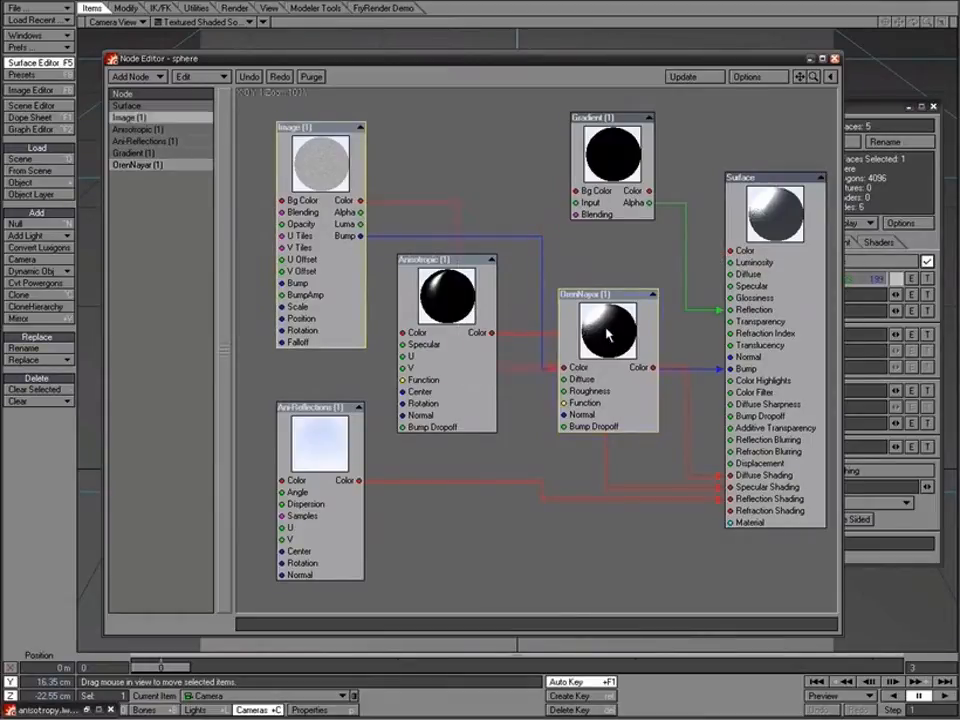
{"action": "mouse_move", "coordinate": [609, 332]}
{"action": "left_mouse_down"}
{"action": "mouse_move", "coordinate": [618, 357]}
{"action": "mouse_move", "coordinate": [652, 377]}
{"action": "mouse_move", "coordinate": [602, 360]}
{"action": "mouse_move", "coordinate": [612, 353]}
{"action": "left_mouse_up"}
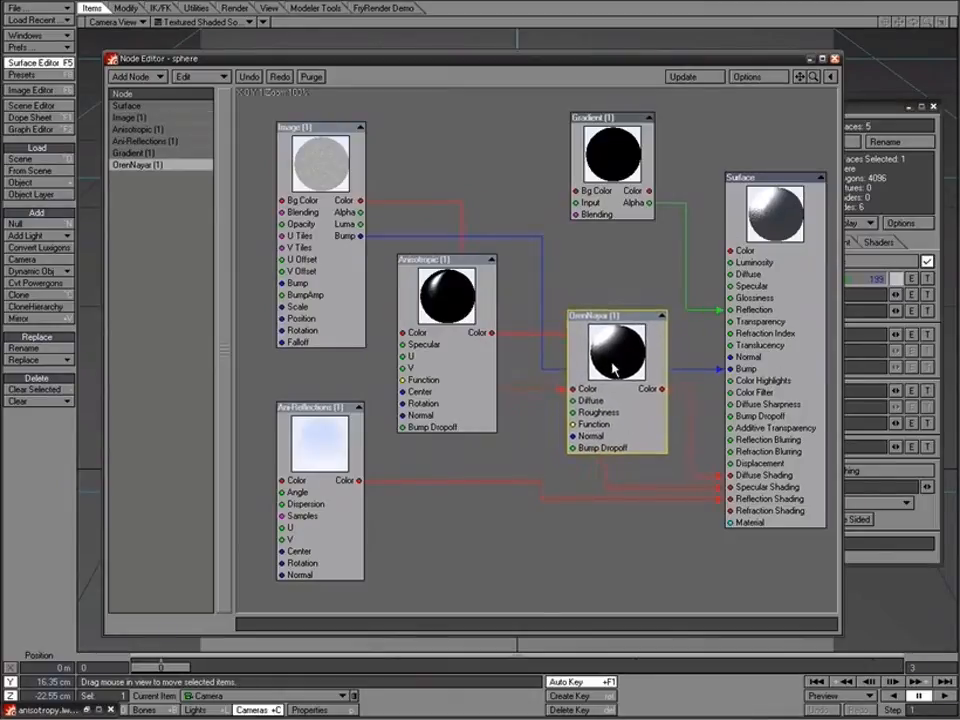
{"action": "key", "text": "F9"}
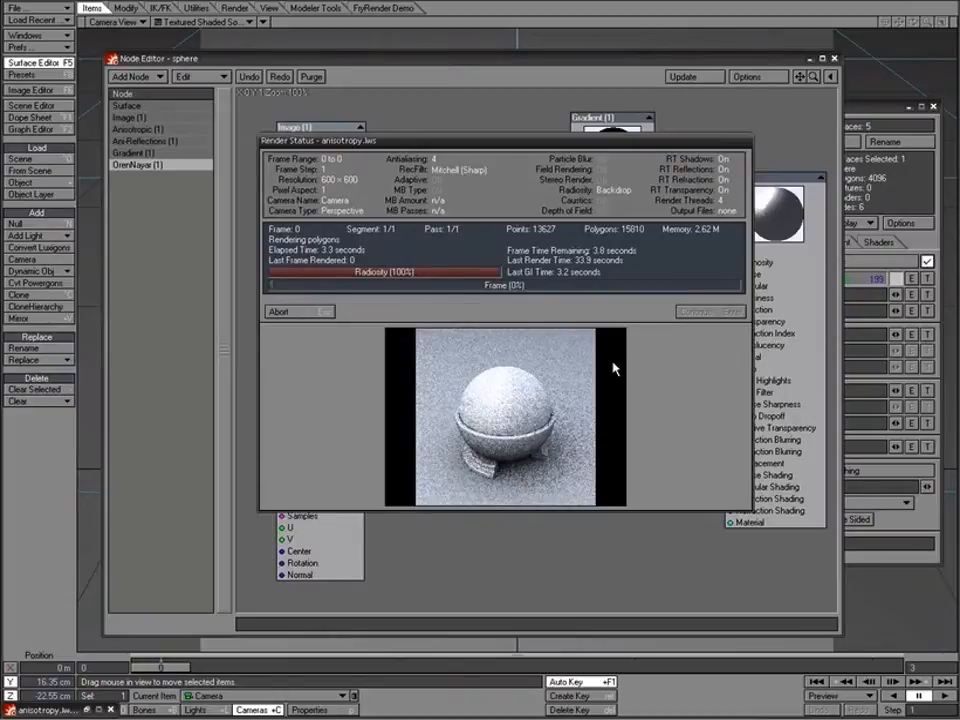
{"action": "left_click", "coordinate": [716, 312]}
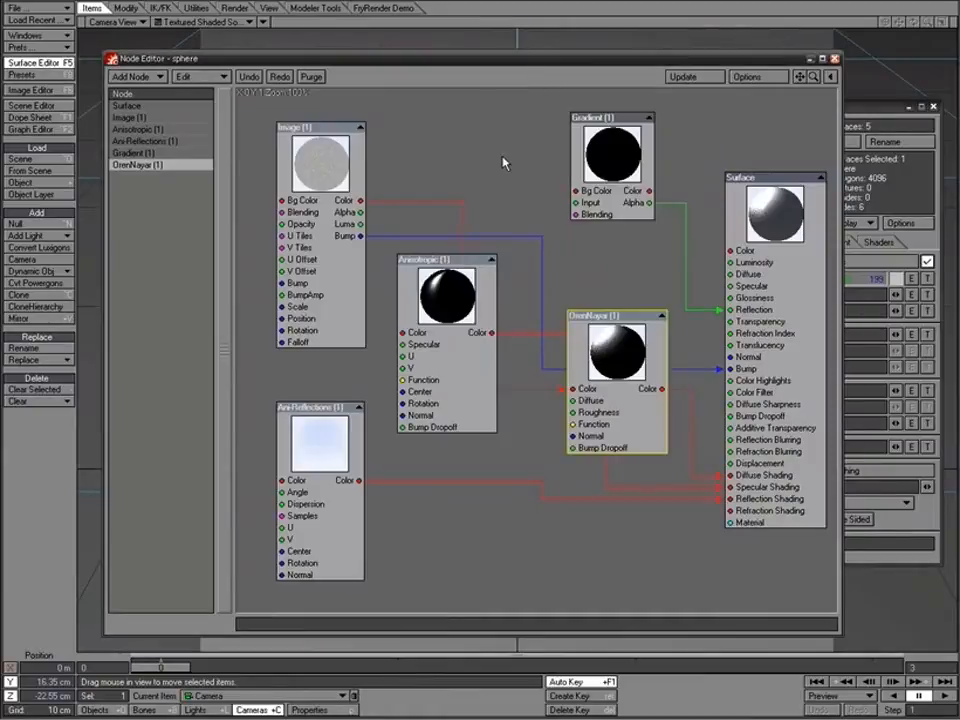
- Set the alpha of the Gradient node's end key to 20%
{"action": "double_click", "coordinate": [612, 150]}
{"action": "left_click", "coordinate": [350, 333]}
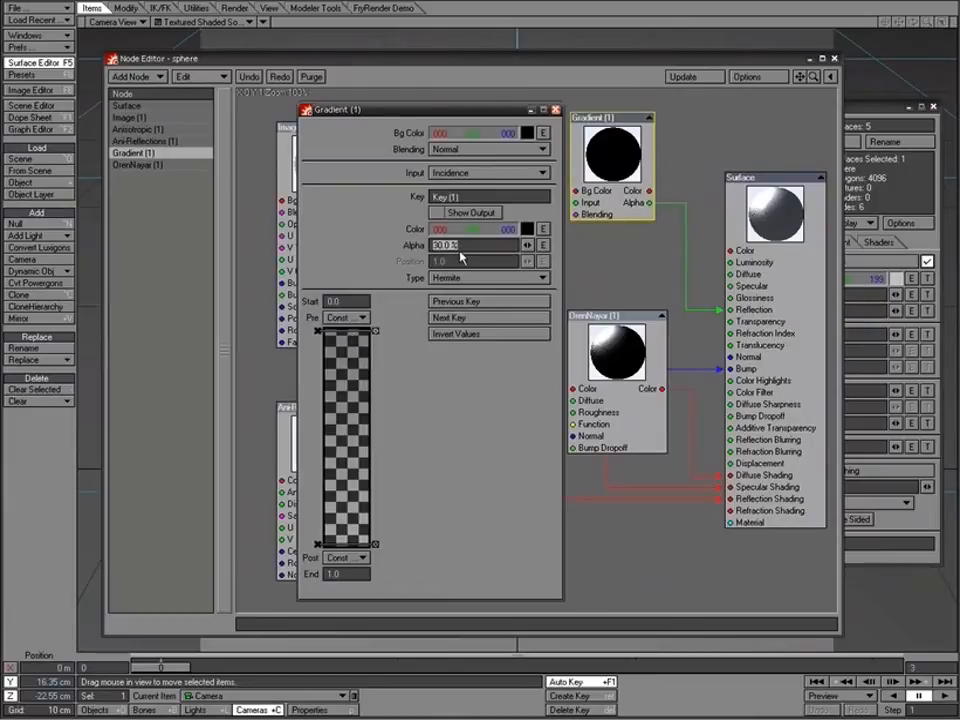
{"action": "type", "text": "20"}
{"action": "key", "text": "Return"}
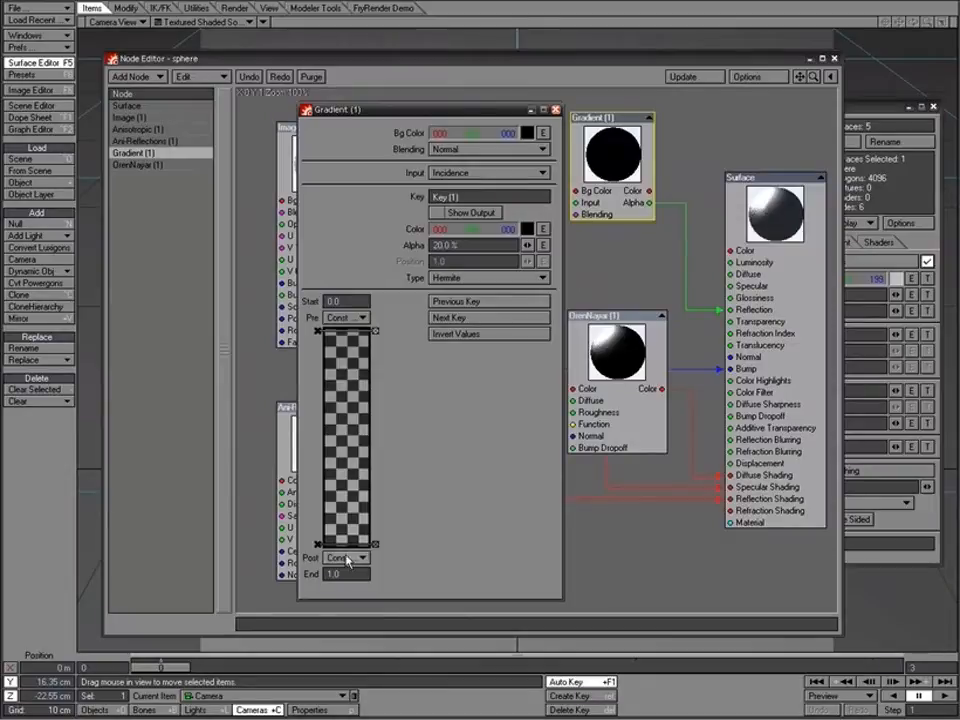
{"action": "left_click", "coordinate": [557, 110]}
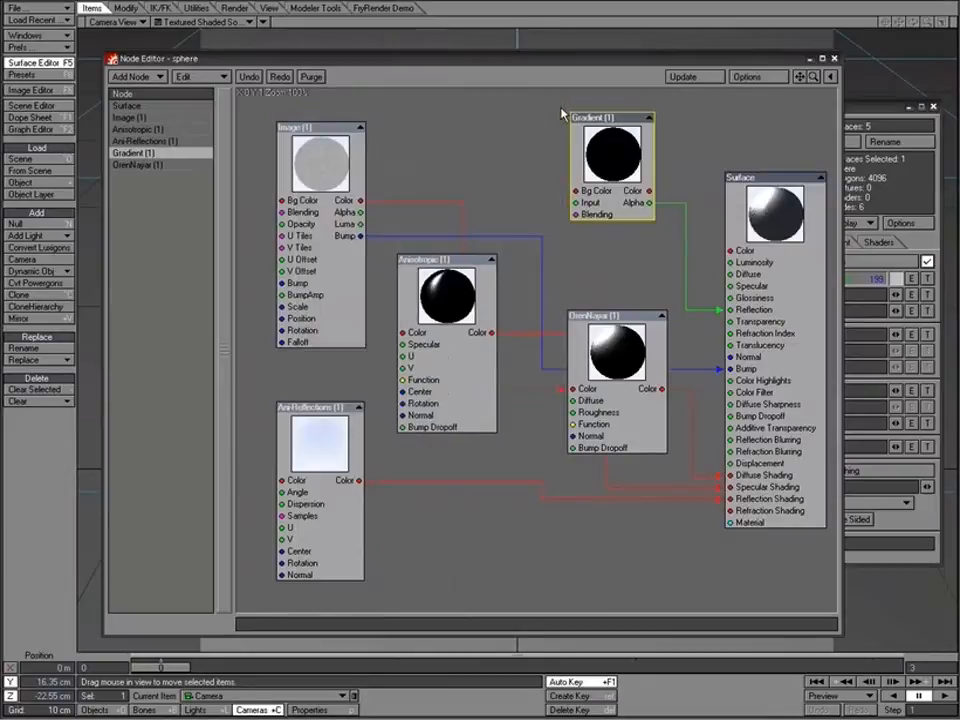
- Set the Ani-Reflections node's dispersion to 100%
{"action": "double_click", "coordinate": [328, 446]}
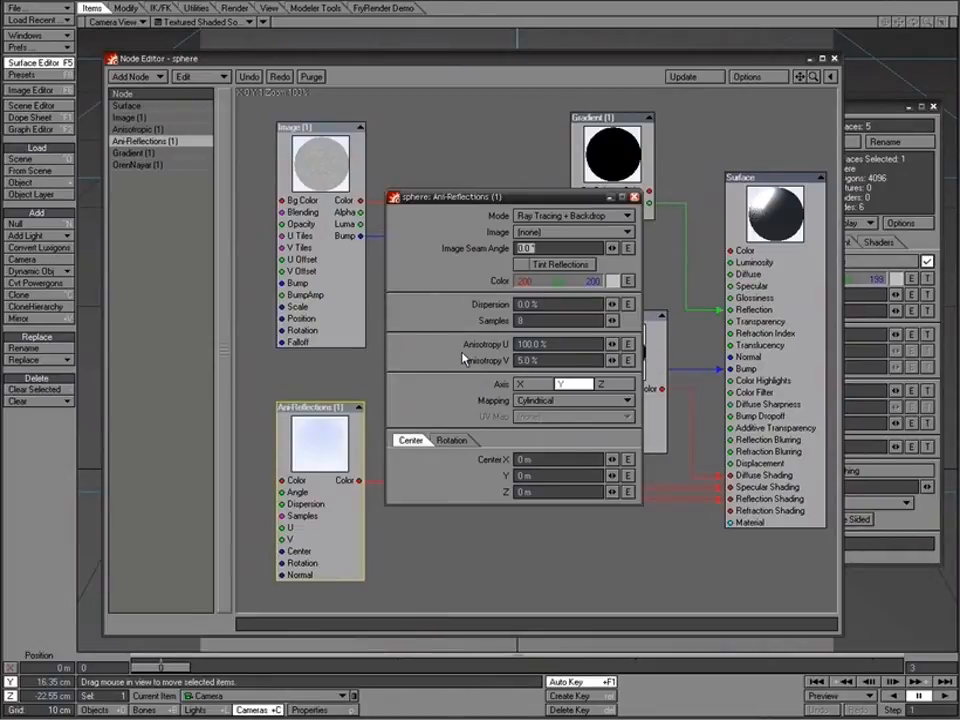
{"action": "left_click", "coordinate": [549, 306]}
{"action": "type", "text": "100"}
{"action": "key", "text": "Tab"}
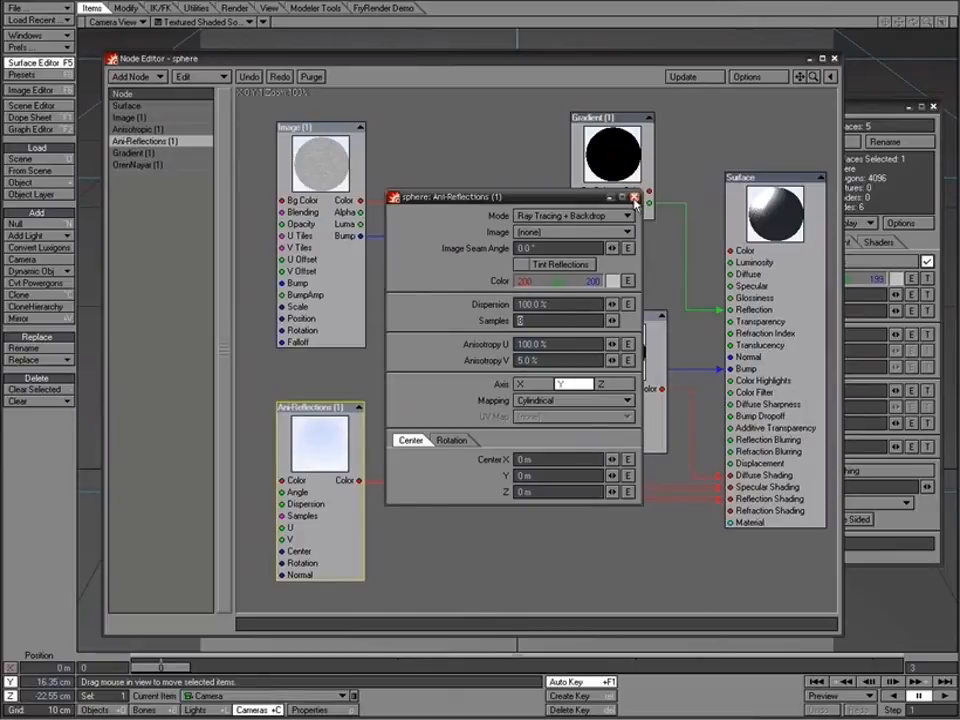
{"action": "left_click", "coordinate": [633, 197]}
- Shift the OrenNayar node slightly in the network and set its diffuse value to 80%
{"action": "mouse_move", "coordinate": [613, 360]}
{"action": "left_mouse_down"}
{"action": "mouse_move", "coordinate": [609, 328]}
{"action": "mouse_move", "coordinate": [612, 400]}
{"action": "mouse_move", "coordinate": [611, 371]}
{"action": "left_mouse_up"}
{"action": "double_click", "coordinate": [611, 371]}
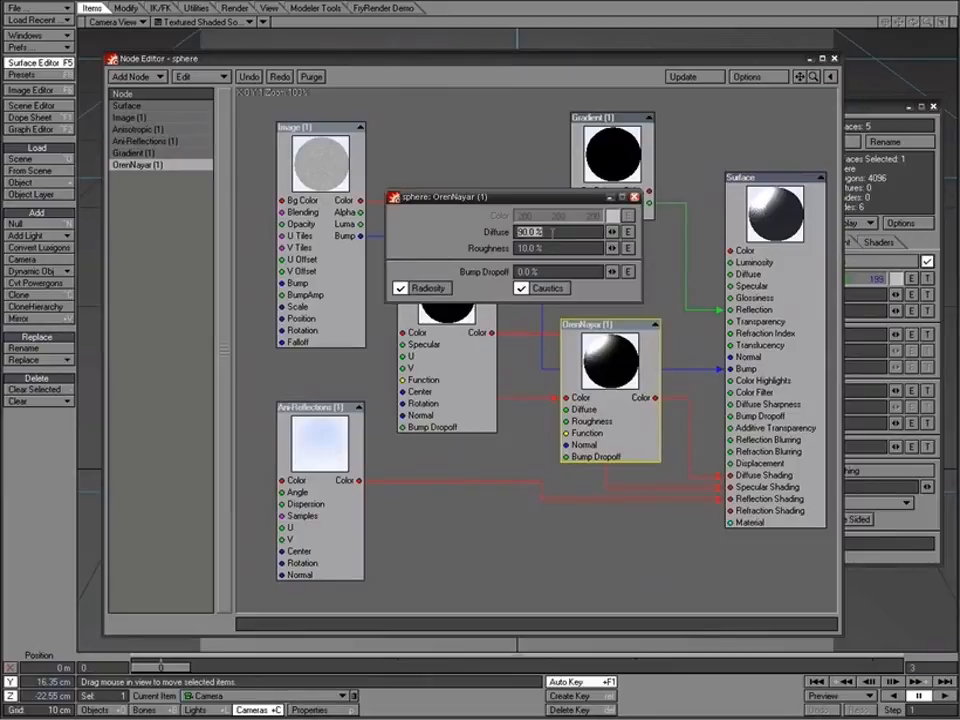
{"action": "type", "text": "80"}
{"action": "key", "text": "Tab"}
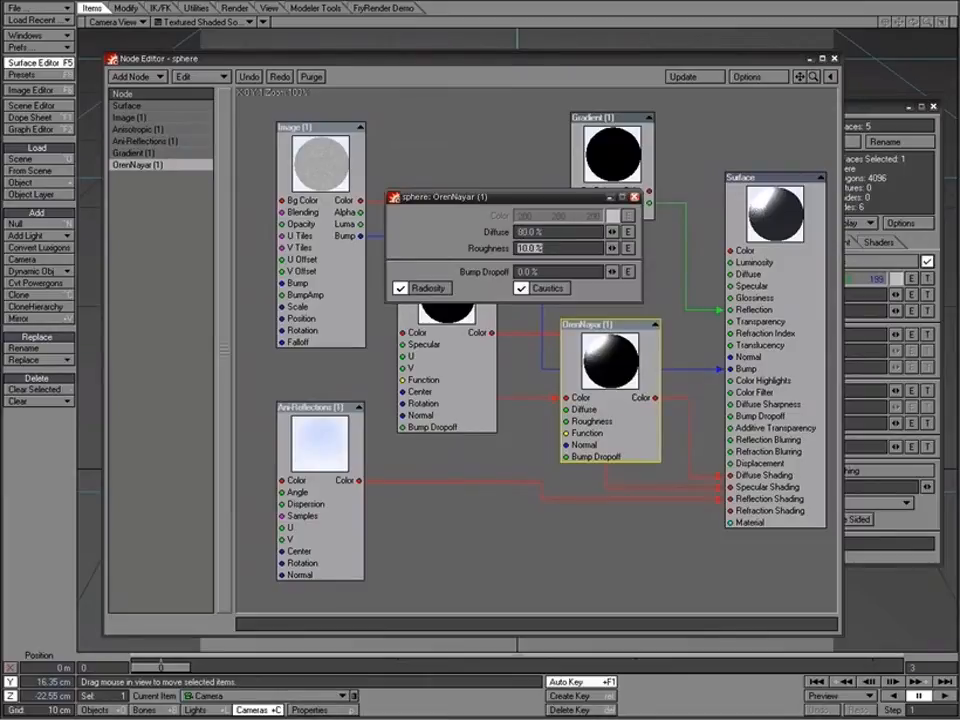
{"action": "left_click", "coordinate": [635, 198]}
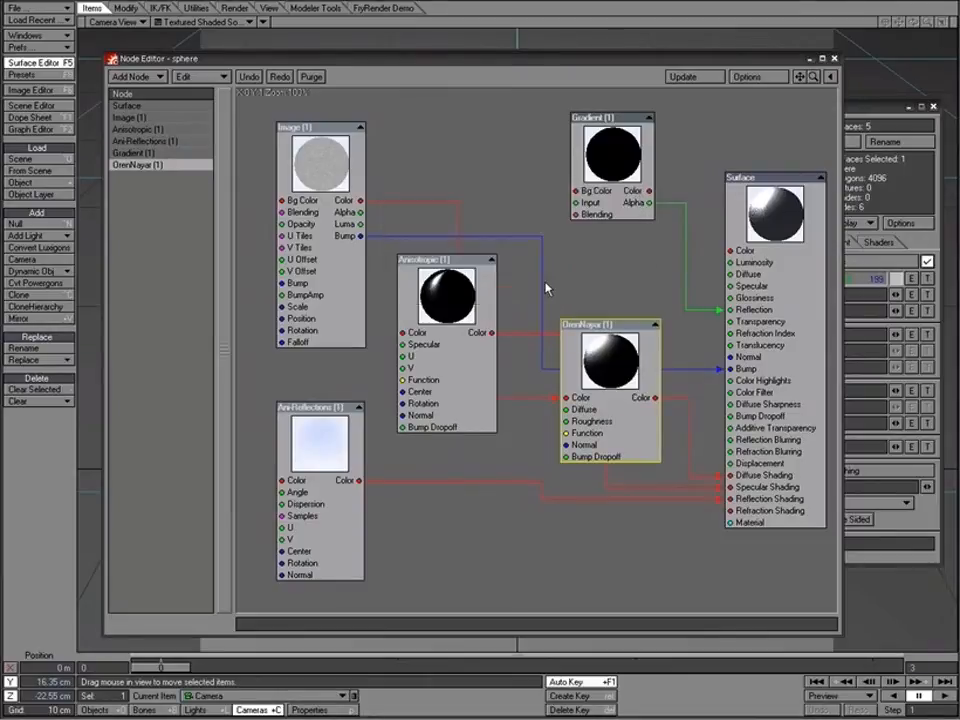
- Check the Anisotropic node's settings and render the current frame to examine the brushed sphere
{"action": "left_click", "coordinate": [440, 290]}
{"action": "double_click", "coordinate": [440, 290]}
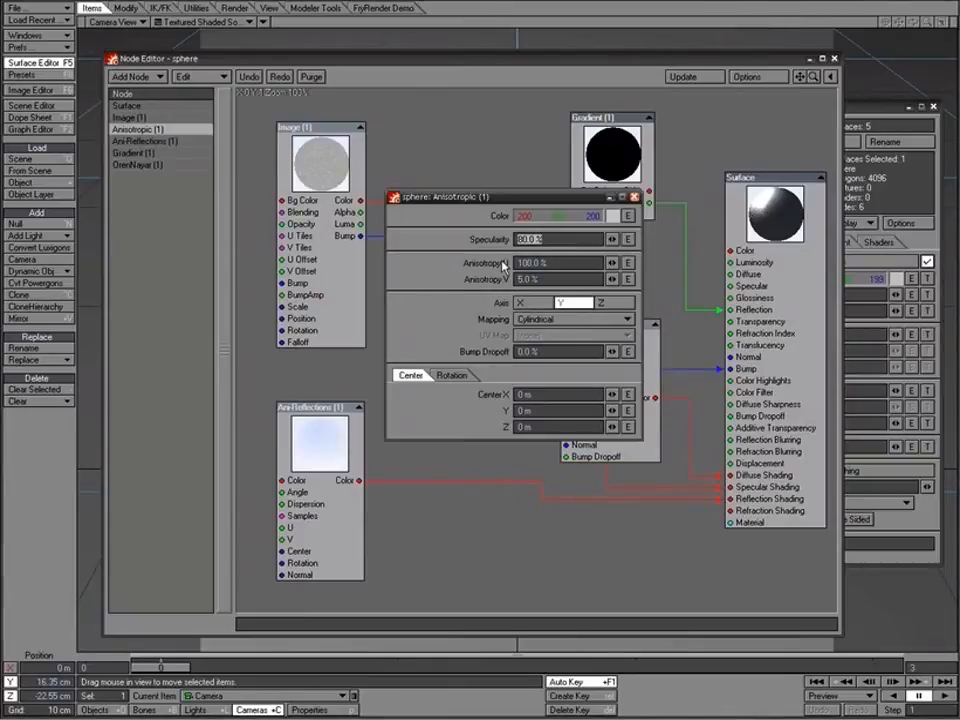
{"action": "left_click", "coordinate": [634, 197]}
{"action": "left_click", "coordinate": [510, 180]}
{"action": "key", "text": "F9"}
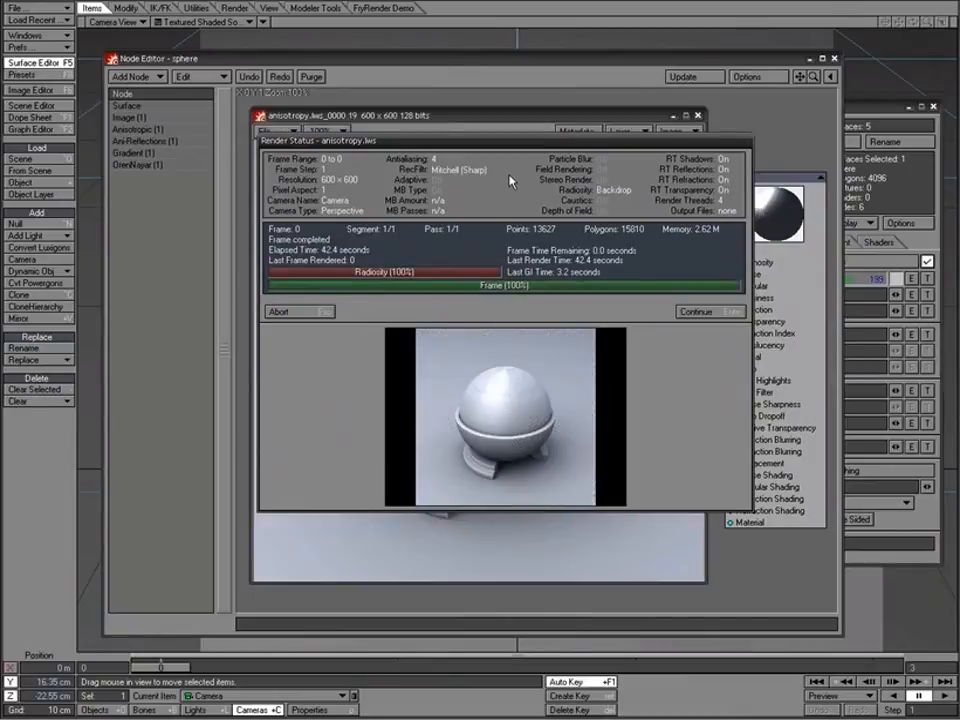
{"action": "left_click", "coordinate": [693, 312]}
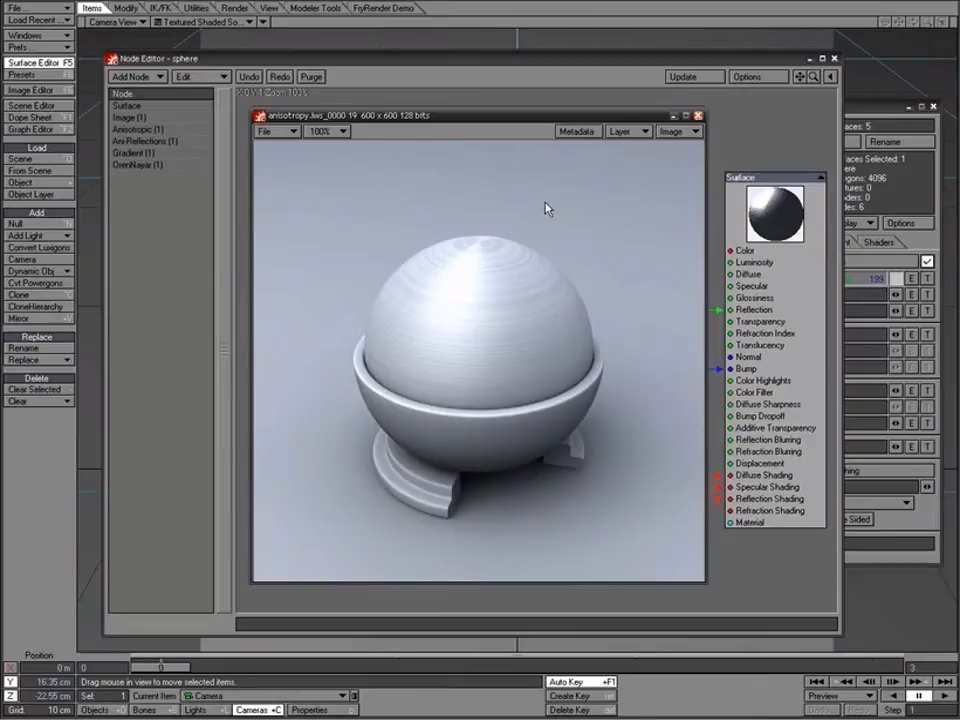
{"action": "left_click", "coordinate": [674, 115]}
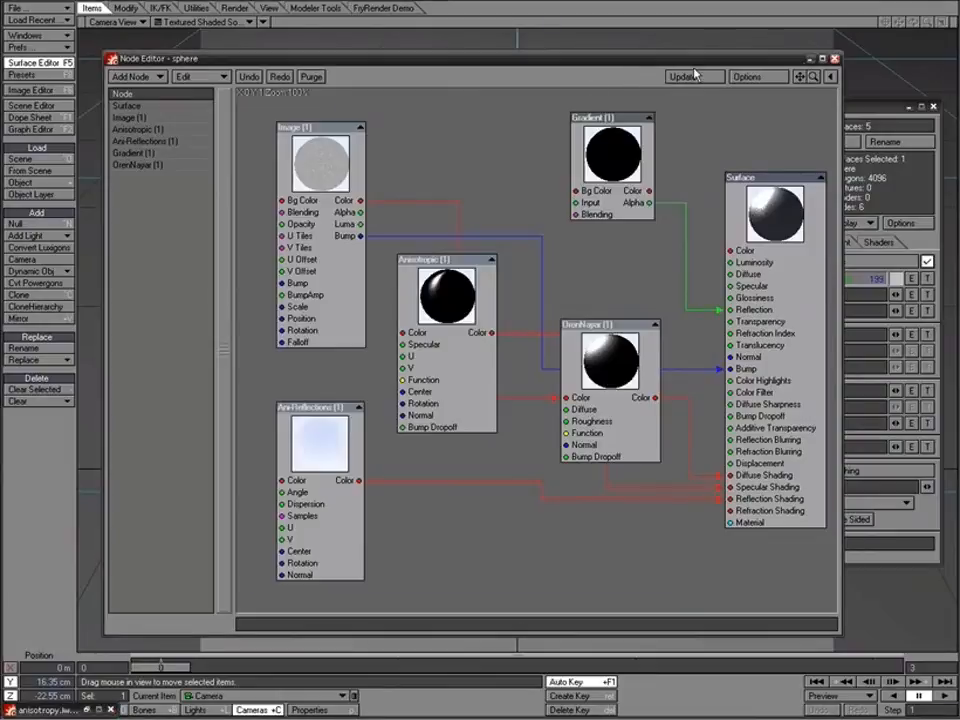
- Put away the node and surface editors and load the object 1m_black_bounce_card.lwo into the scene
{"action": "left_click", "coordinate": [811, 59]}
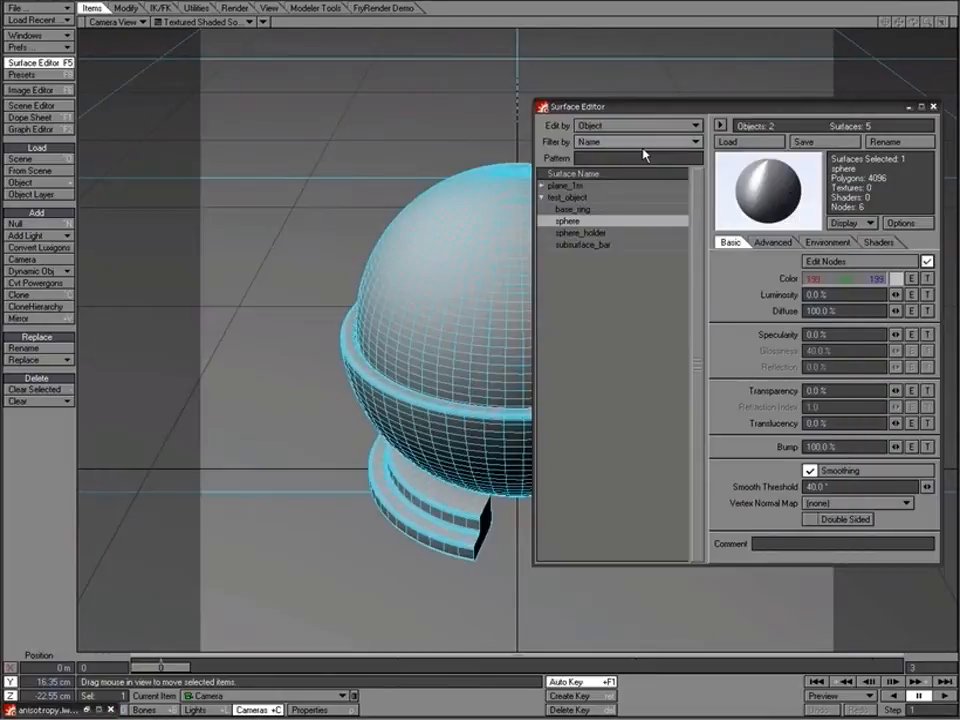
{"action": "left_click", "coordinate": [934, 107]}
{"action": "key", "text": "plus"}
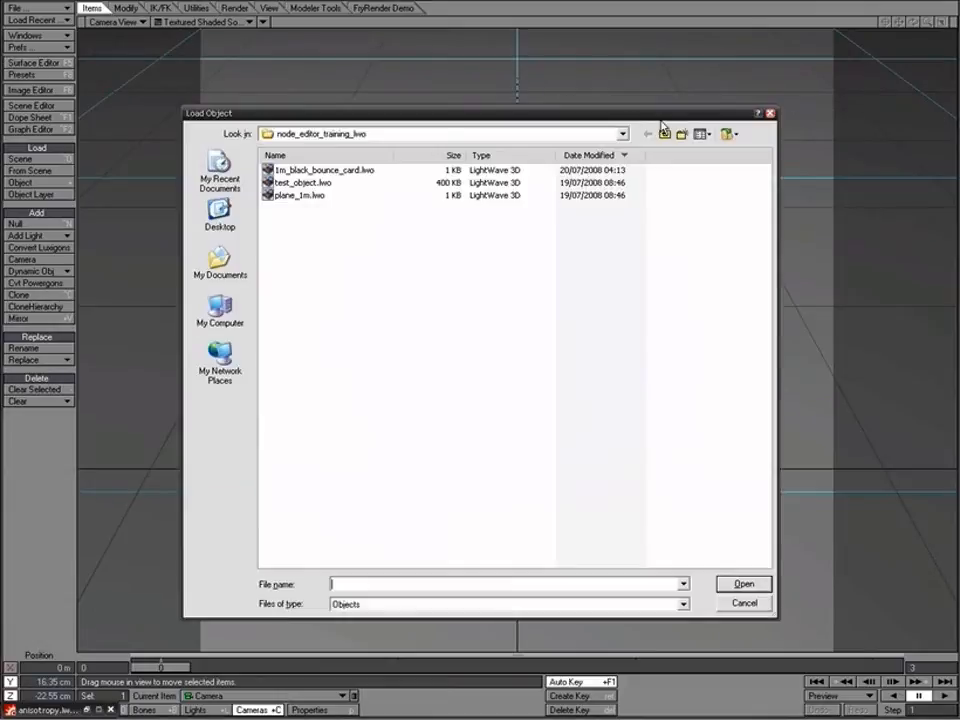
{"action": "double_click", "coordinate": [306, 170]}
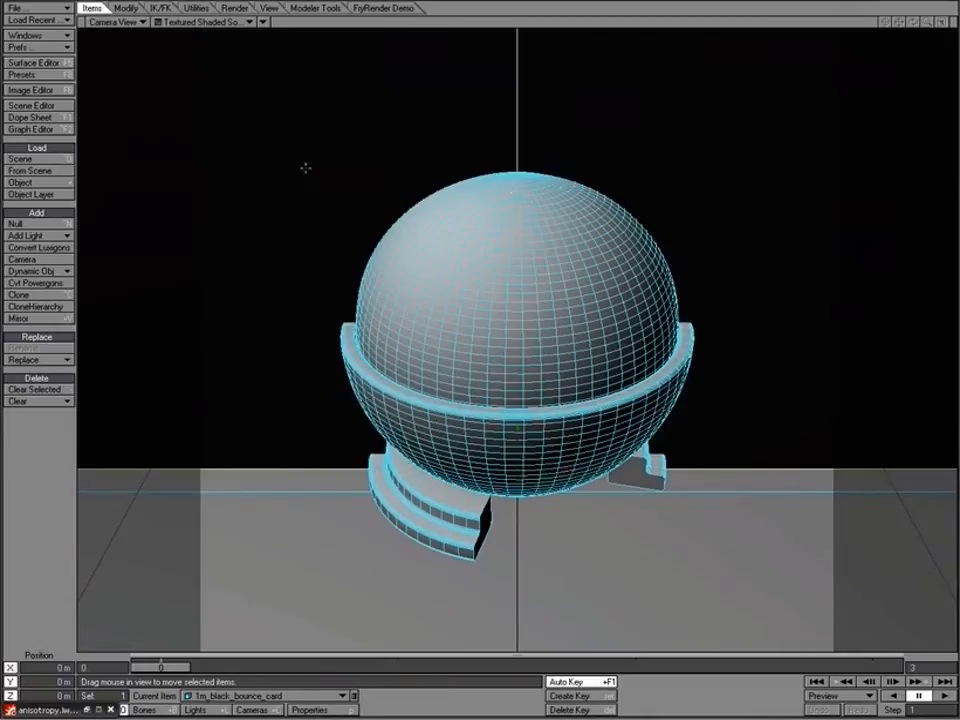
- Turn the bounce card nearly edge-on in the top view and move it beside the sphere, to about X 26.6 cm, Z -11.1 cm
{"action": "key", "text": "4"}
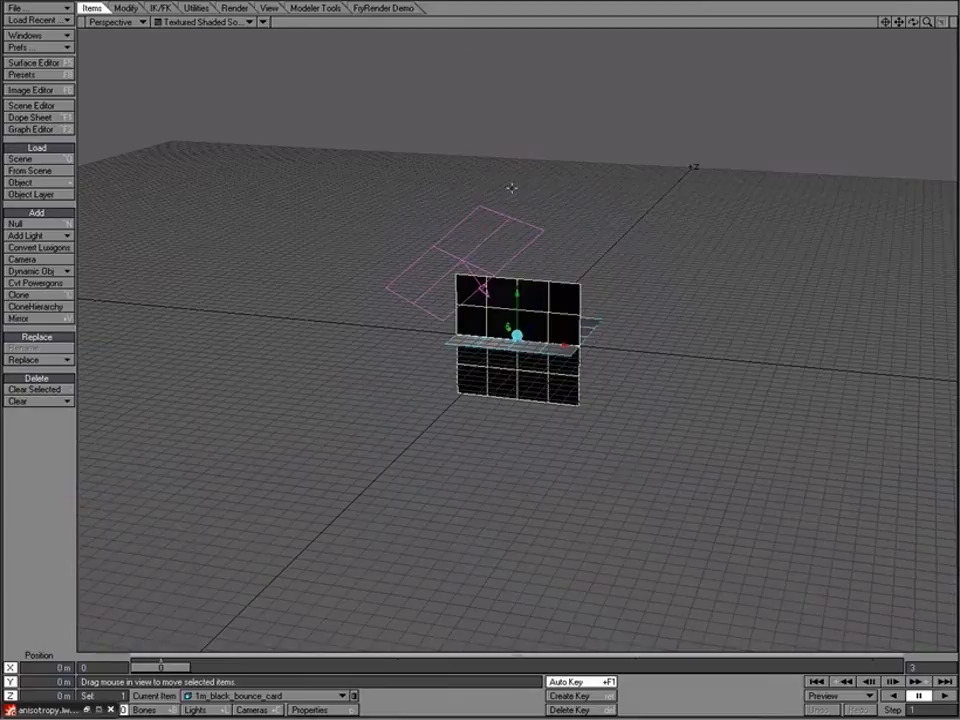
{"action": "left_click_drag", "start_coordinate": [926, 21], "coordinate": [866, 43]}
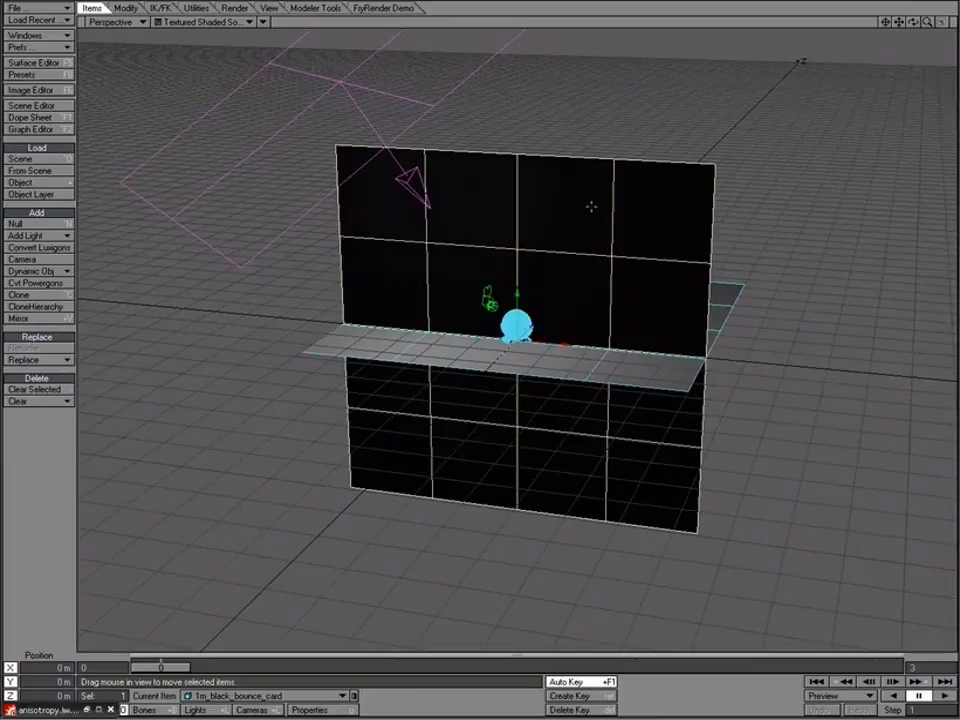
{"action": "key", "text": "2"}
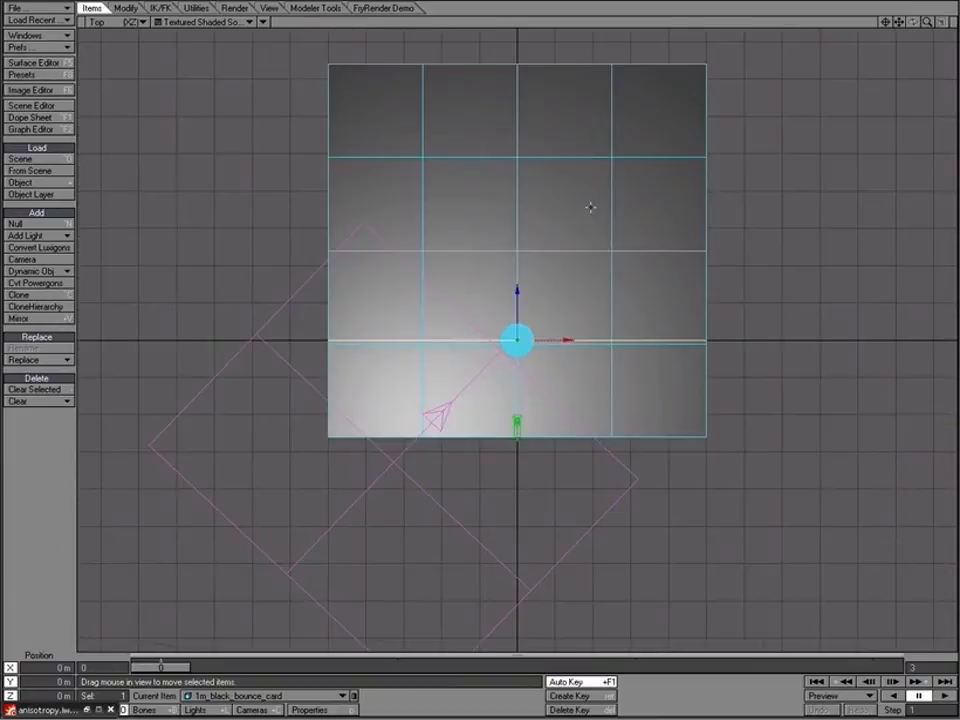
{"action": "key", "text": "y"}
{"action": "left_click_drag", "start_coordinate": [556, 300], "coordinate": [592, 336]}
{"action": "key", "text": "t"}
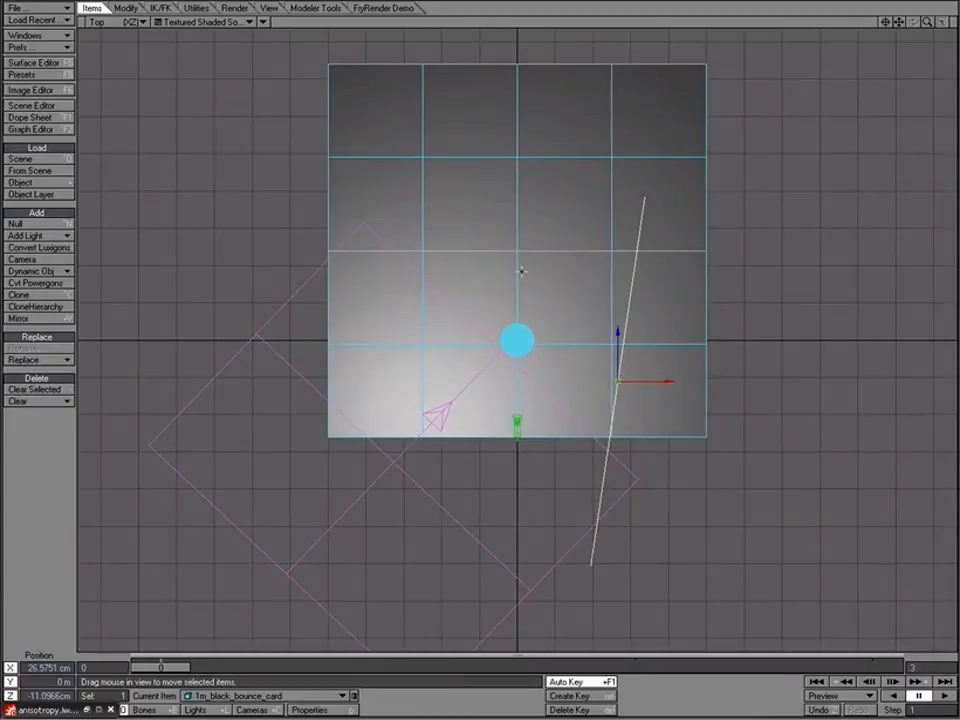
- Raise the bounce card to about Y 49.9 cm so its lower edge rests on the ground plane
{"action": "key", "text": "1"}
{"action": "left_click_drag", "start_coordinate": [617, 280], "coordinate": [618, 102]}
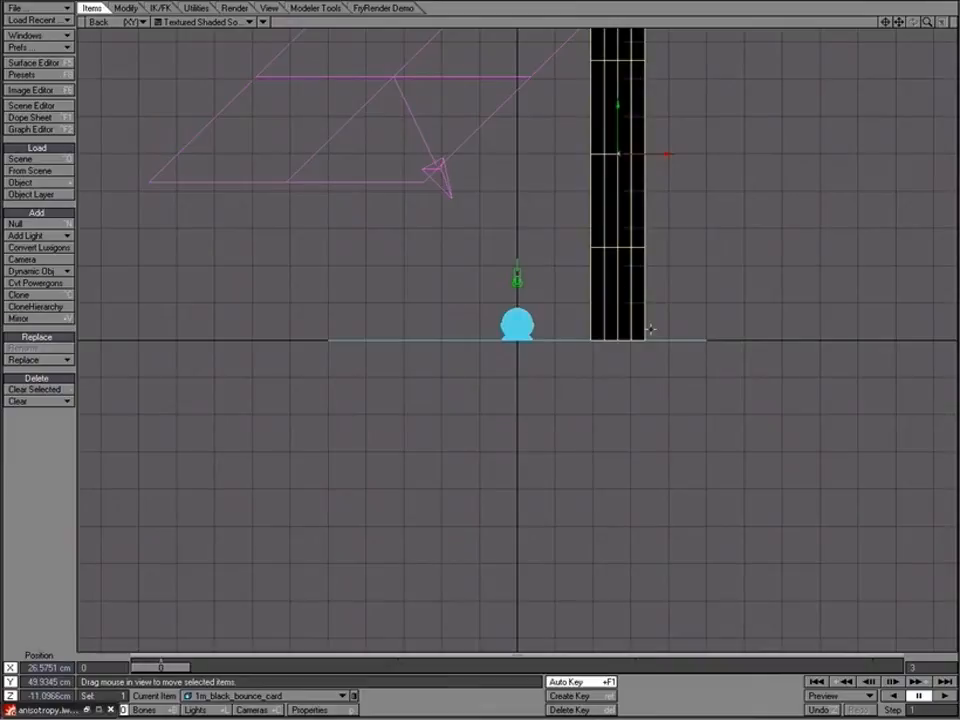
{"action": "key", "text": "4"}
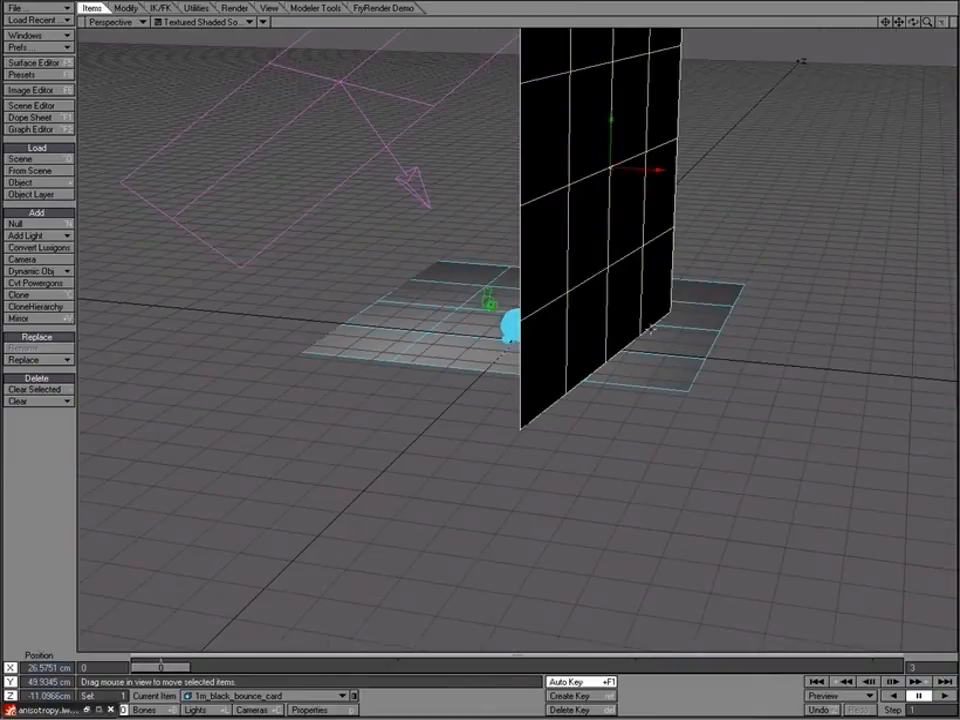
- Turn off self, cast and receive shadows for the bounce card, make it unseen by camera, and render a test frame
{"action": "key", "text": "6"}
{"action": "key", "text": "p"}
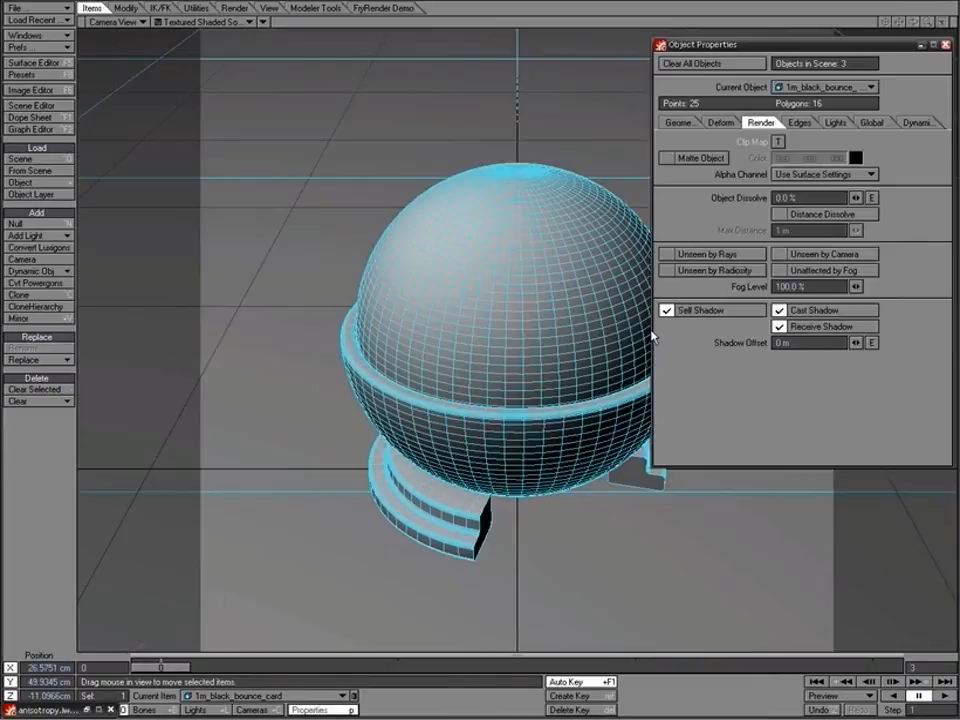
{"action": "left_click", "coordinate": [705, 314]}
{"action": "left_click", "coordinate": [795, 310]}
{"action": "left_click", "coordinate": [812, 327]}
{"action": "left_click", "coordinate": [786, 256]}
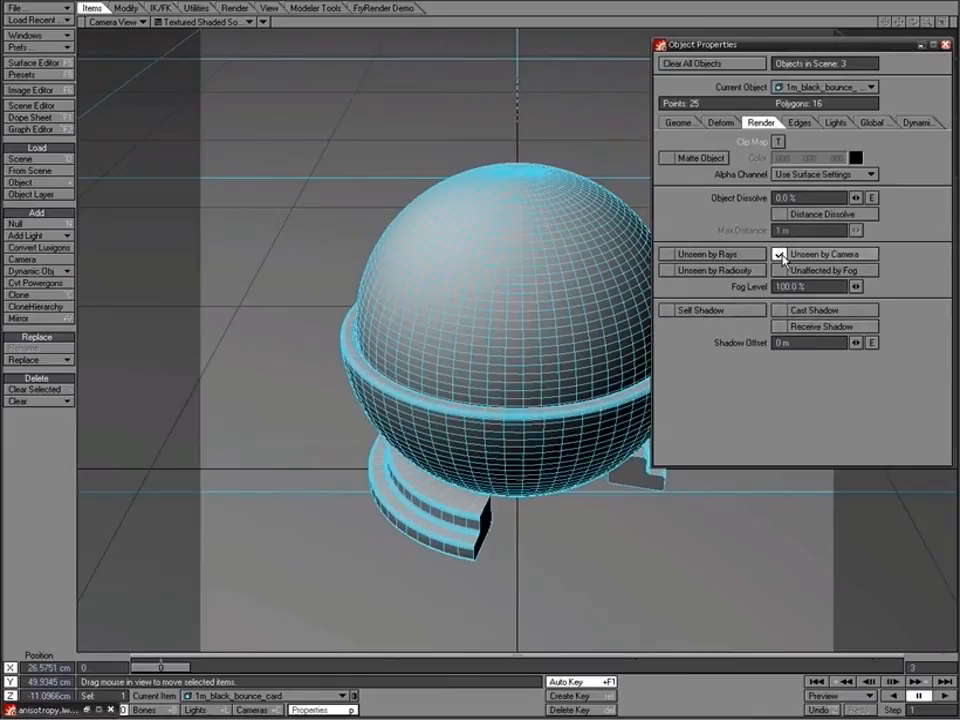
{"action": "left_click", "coordinate": [945, 46]}
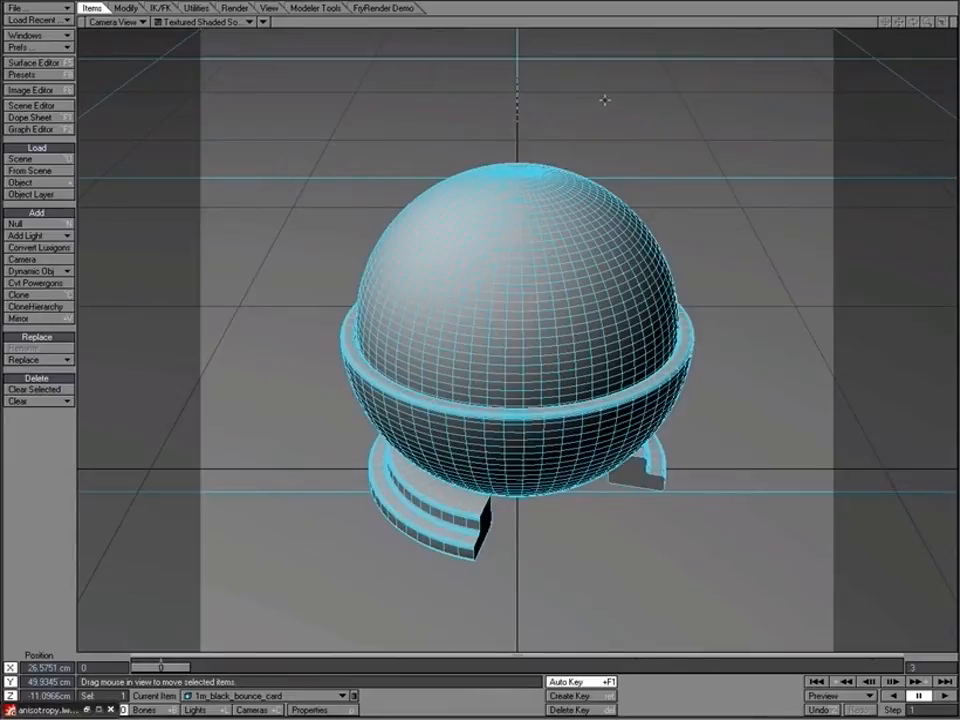
{"action": "key", "text": "F9"}
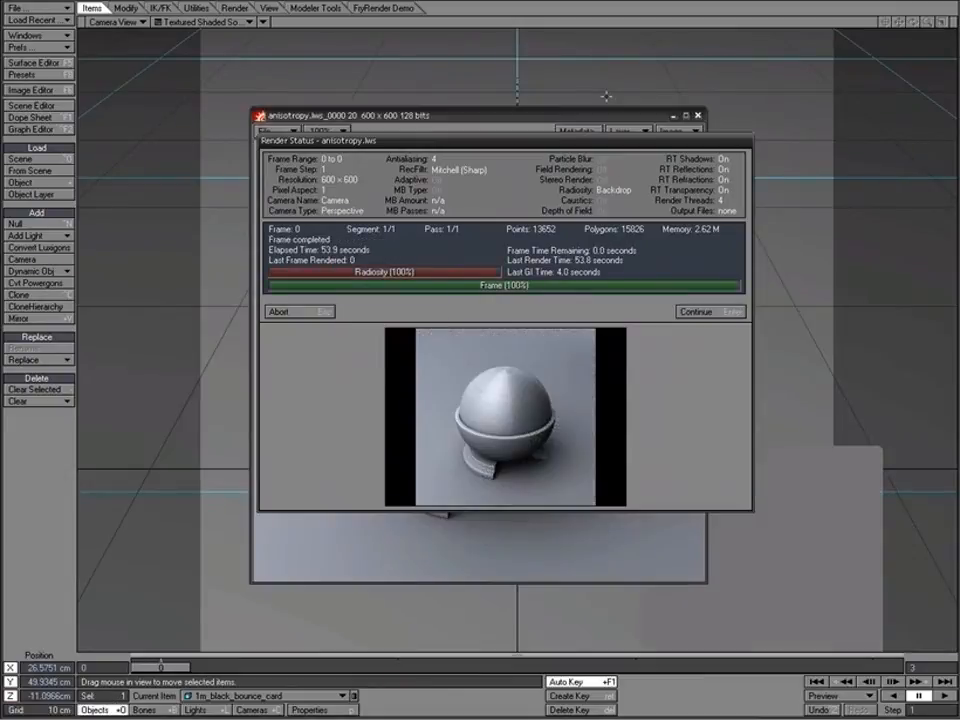
{"action": "left_click", "coordinate": [717, 310]}
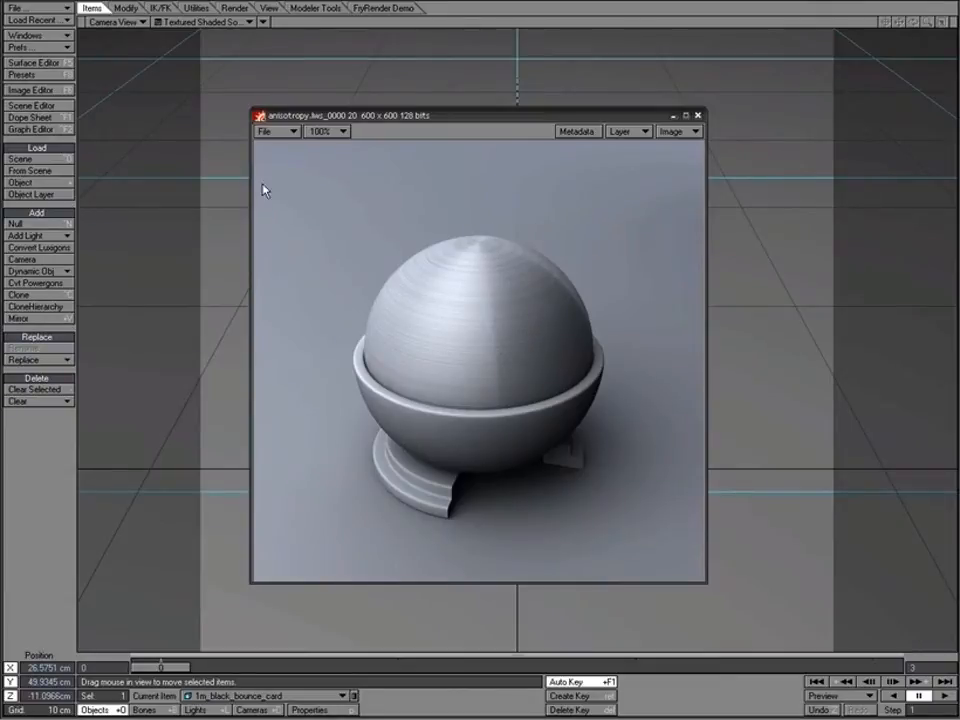
- Open the node network of test_object's sphere surface and set the Anisotropic node's specularity to 100%
{"action": "left_click", "coordinate": [36, 64]}
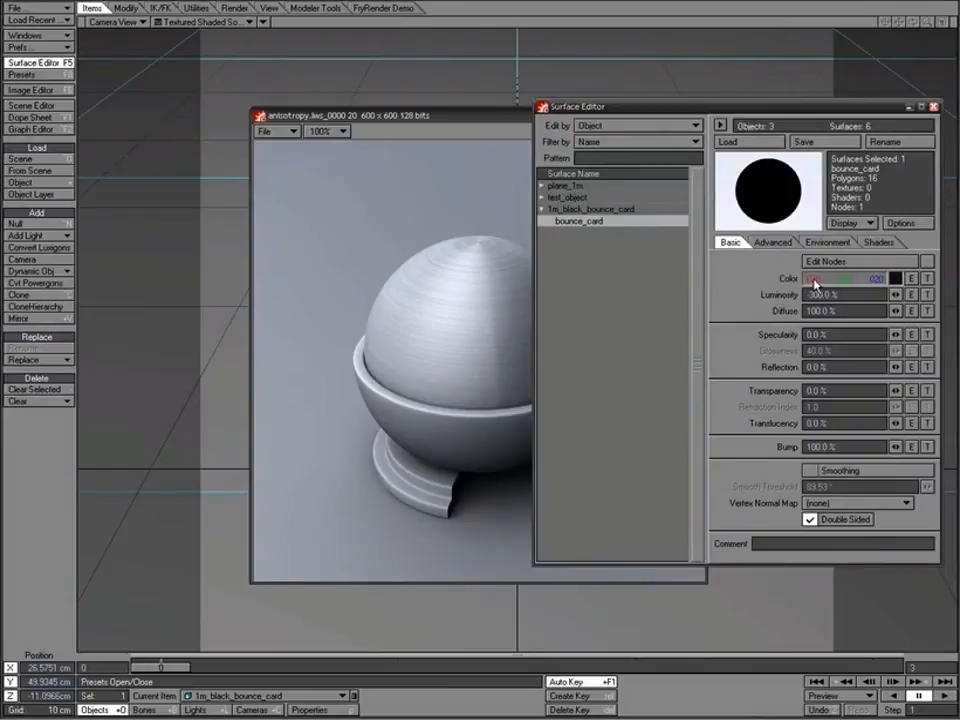
{"action": "left_click", "coordinate": [541, 210]}
{"action": "left_click", "coordinate": [542, 198]}
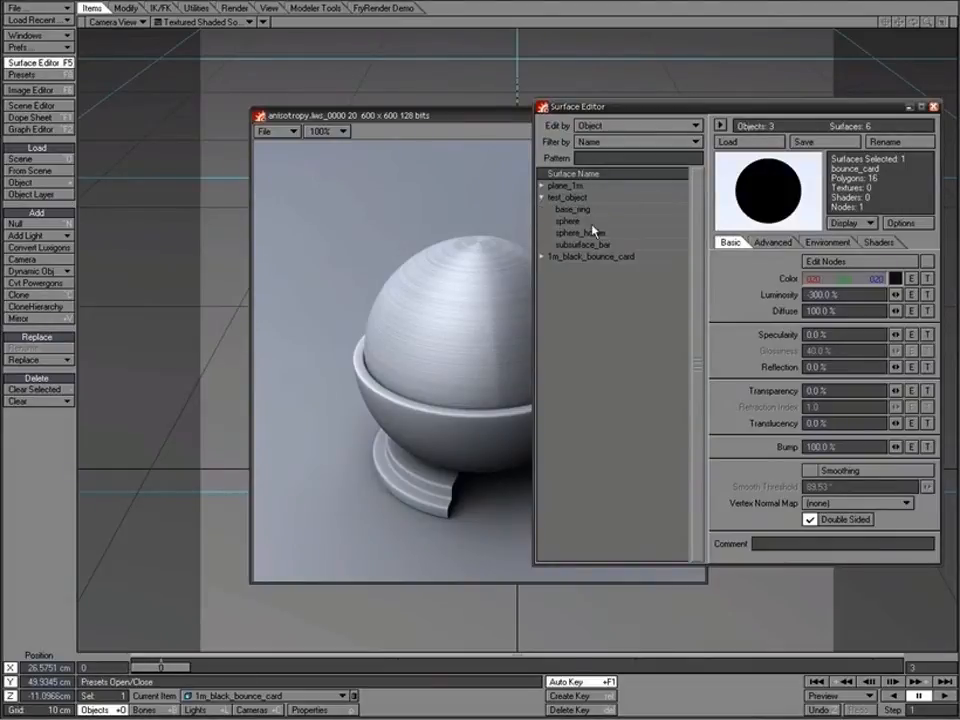
{"action": "left_click", "coordinate": [568, 220]}
{"action": "left_click", "coordinate": [838, 263]}
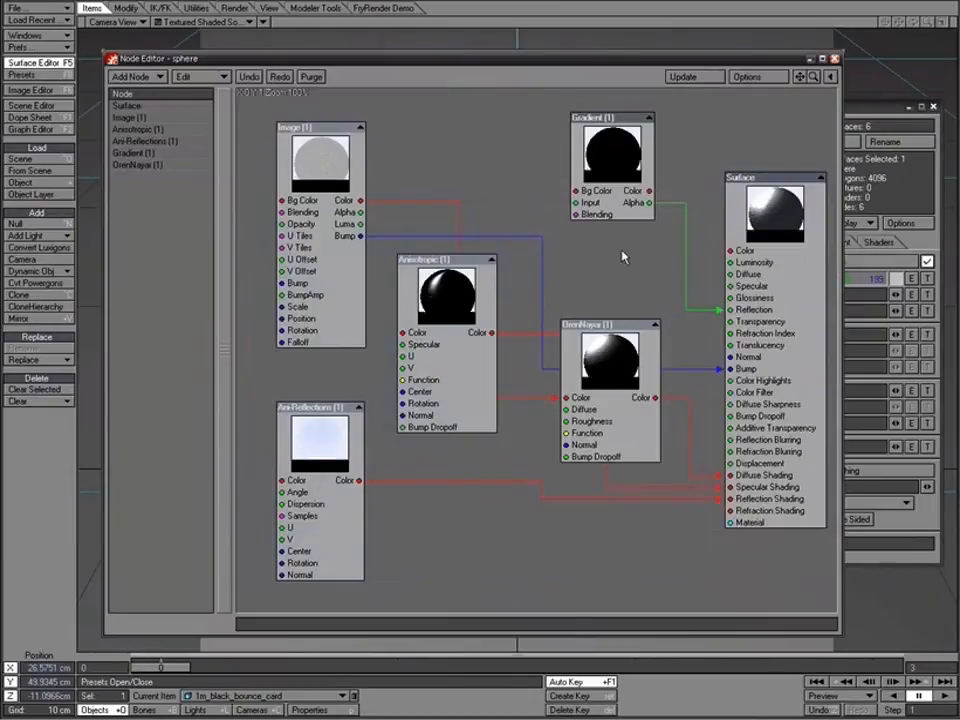
{"action": "double_click", "coordinate": [449, 302]}
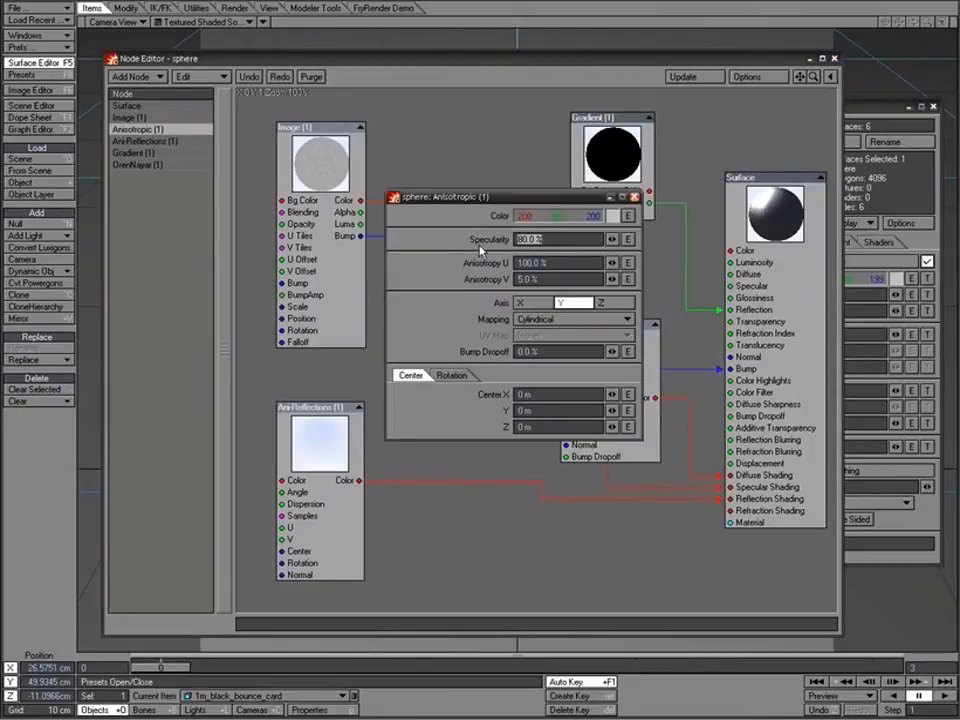
{"action": "type", "text": "0"}
{"action": "key", "text": "Tab"}
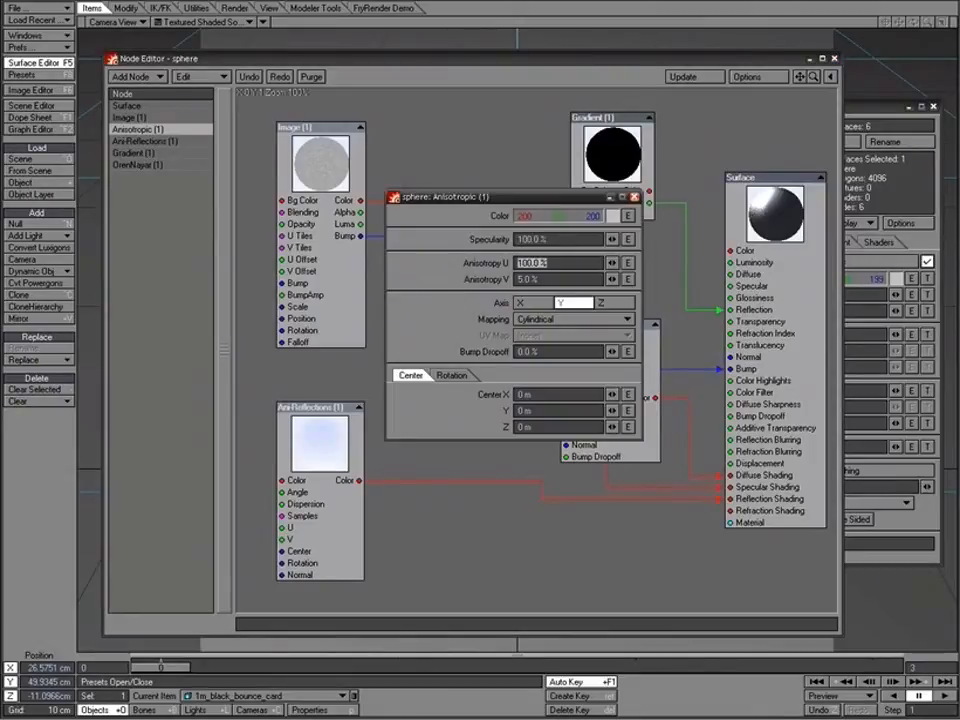
- Set the Anisotropic node's Anisotropy U to 150% and render a test frame
{"action": "left_click", "coordinate": [636, 197]}
{"action": "double_click", "coordinate": [450, 290]}
{"action": "key", "text": "Tab"}
{"action": "type", "text": "150"}
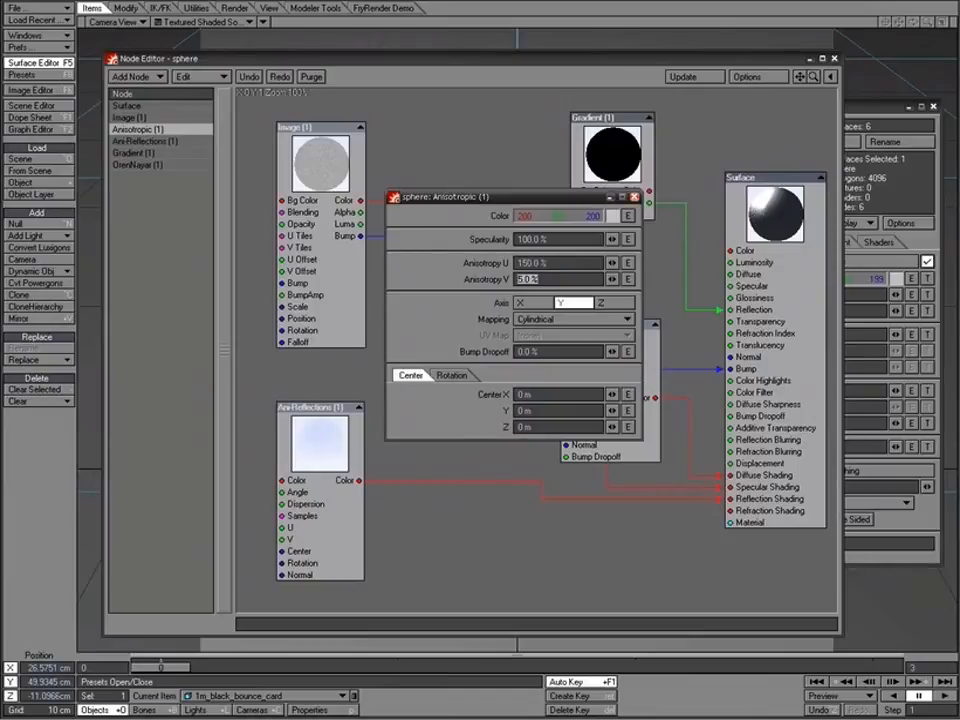
{"action": "left_click", "coordinate": [634, 197]}
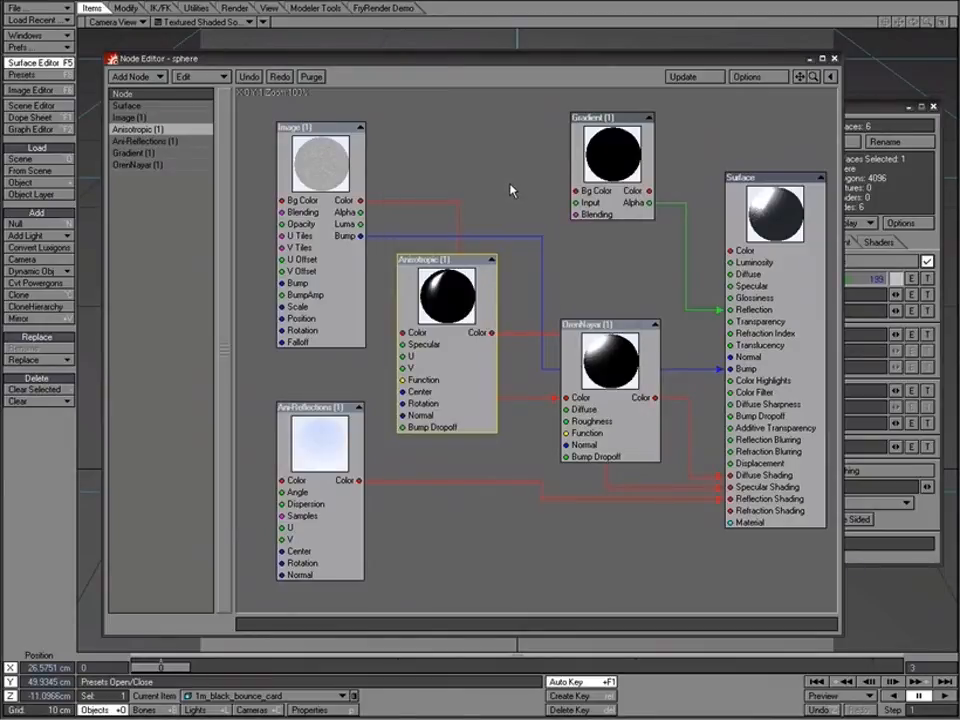
{"action": "key", "text": "F9"}
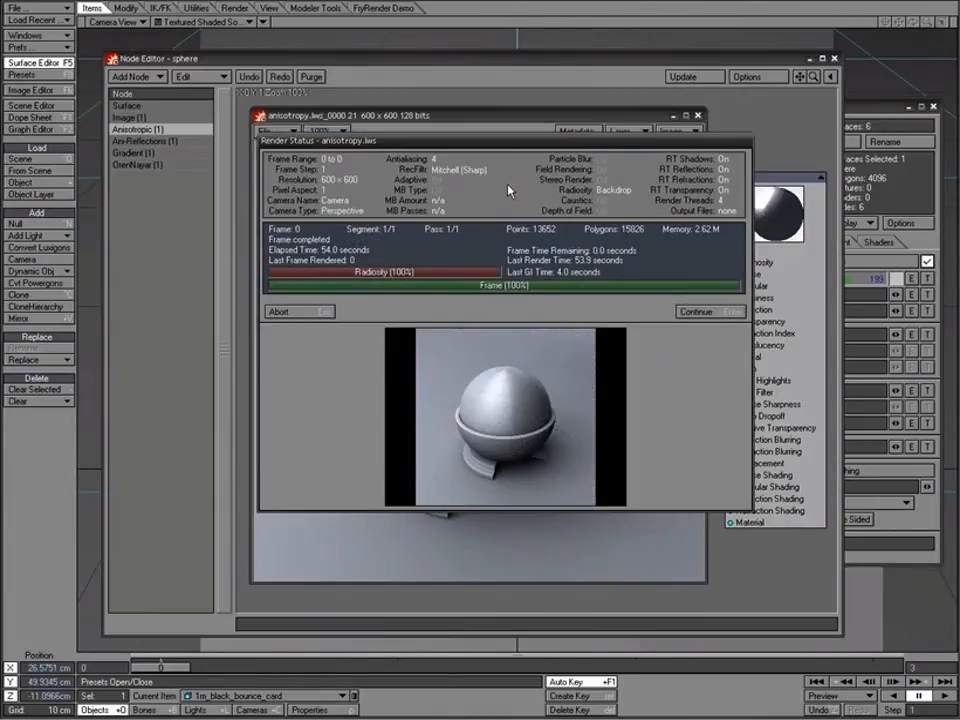
{"action": "left_click", "coordinate": [695, 311]}
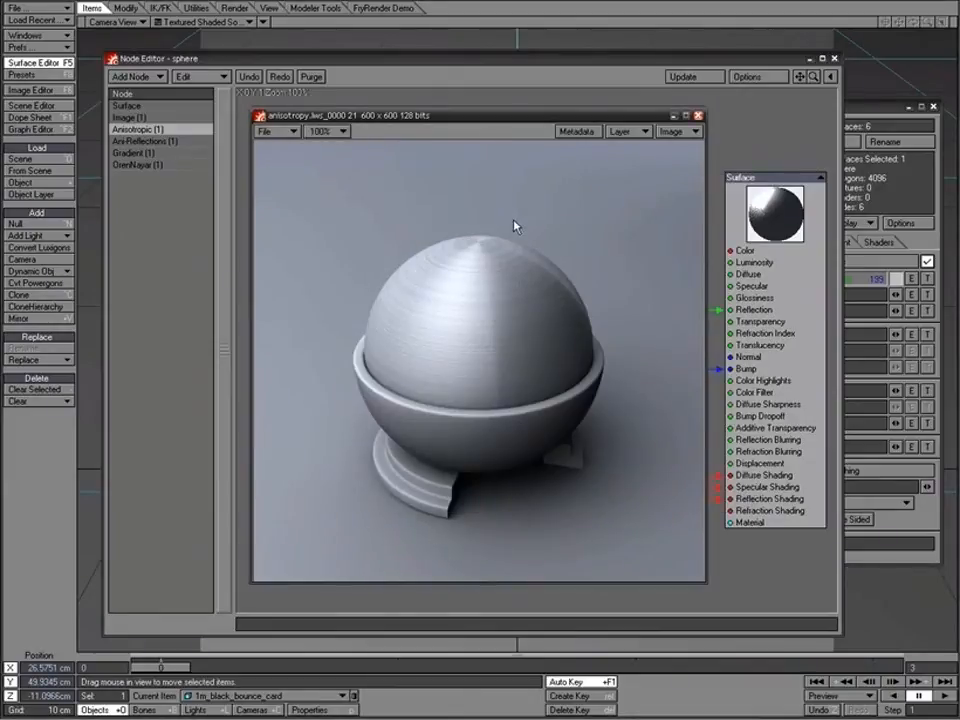
- Examine the sphere's highlight in the test render and compare it with the Brushed_Metal_Shakers.jpg reference photo
{"action": "left_click", "coordinate": [638, 131]}
{"action": "left_click", "coordinate": [638, 124]}
{"action": "left_click", "coordinate": [632, 131]}
{"action": "left_click", "coordinate": [630, 146]}
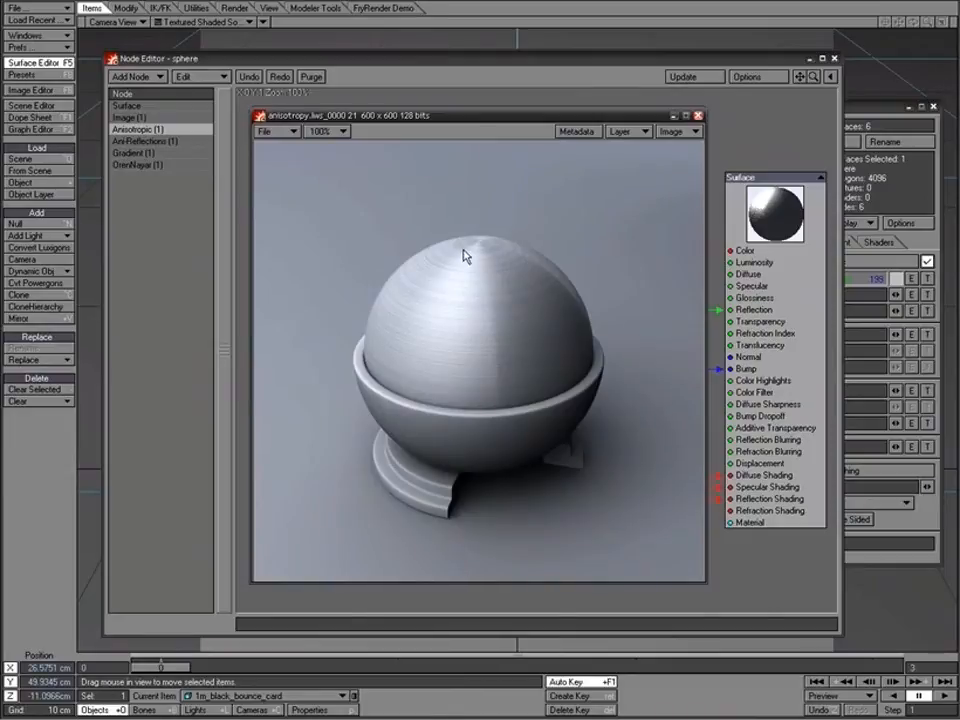
{"action": "left_click", "coordinate": [460, 718]}
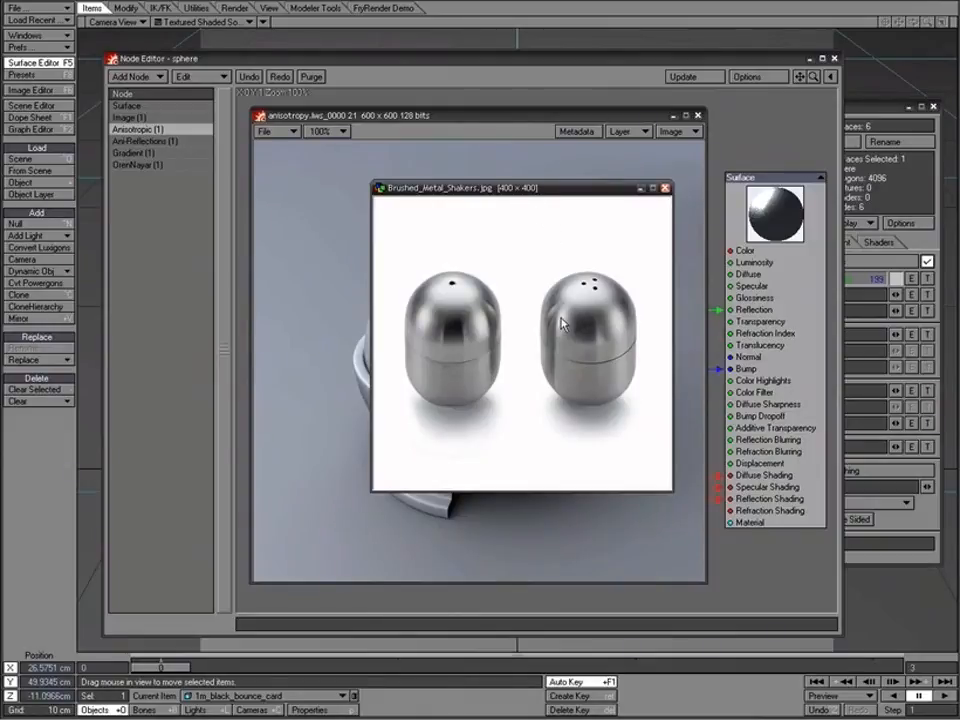
{"action": "left_click", "coordinate": [503, 163]}
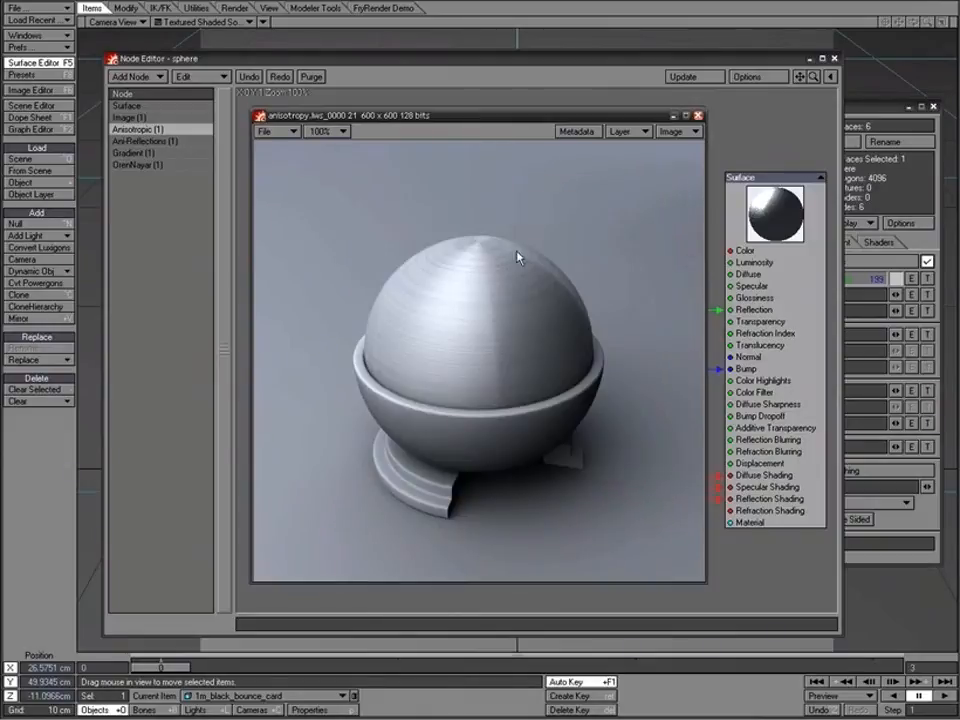
{"action": "left_click", "coordinate": [572, 78]}
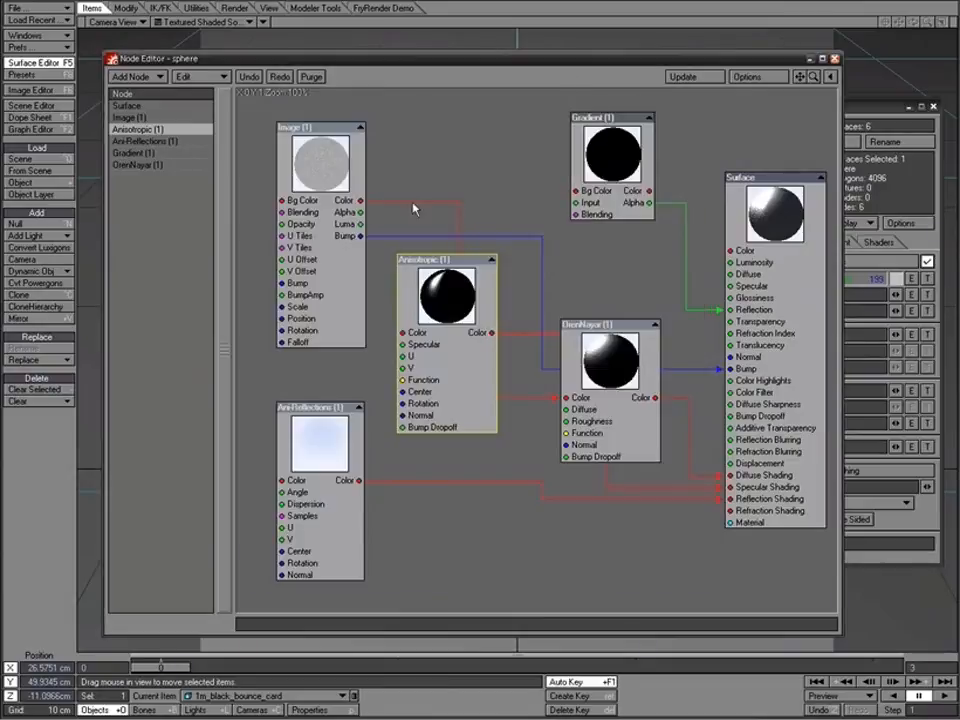
- Raise the Anisotropic node's specularity to 175%
{"action": "double_click", "coordinate": [437, 297]}
{"action": "type", "text": "150"}
{"action": "key", "text": "Tab"}
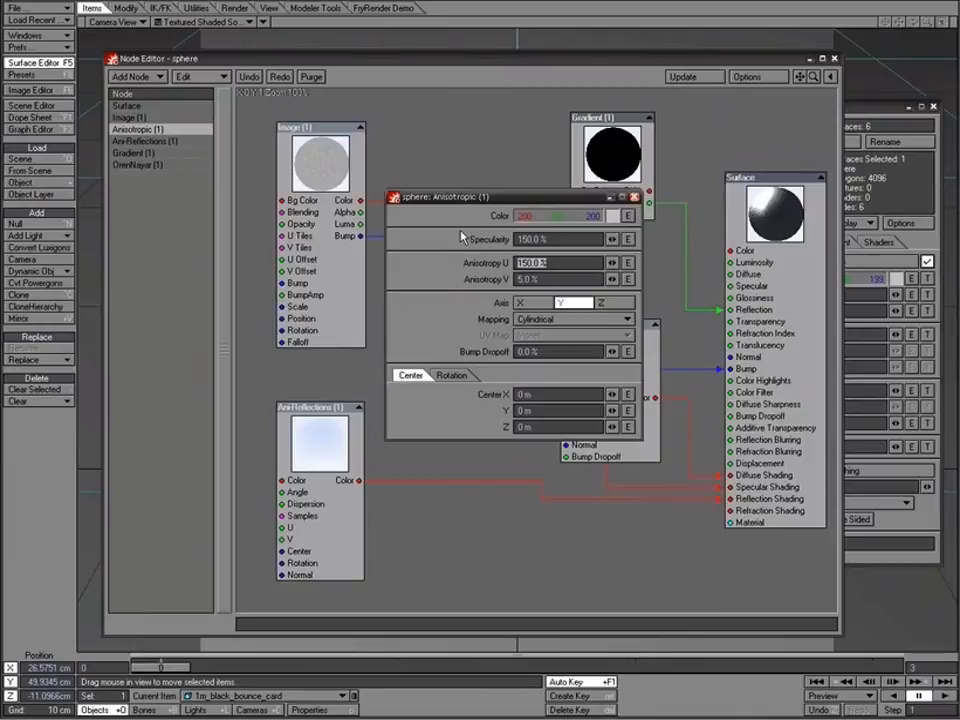
{"action": "key", "text": "shift+Tab"}
{"action": "type", "text": "175"}
{"action": "key", "text": "Tab"}
{"action": "left_click", "coordinate": [634, 197]}
- Check the Ani-Reflections node's settings and set the Gradient node's key alpha to 25%
{"action": "left_click", "coordinate": [332, 423]}
{"action": "double_click", "coordinate": [334, 428]}
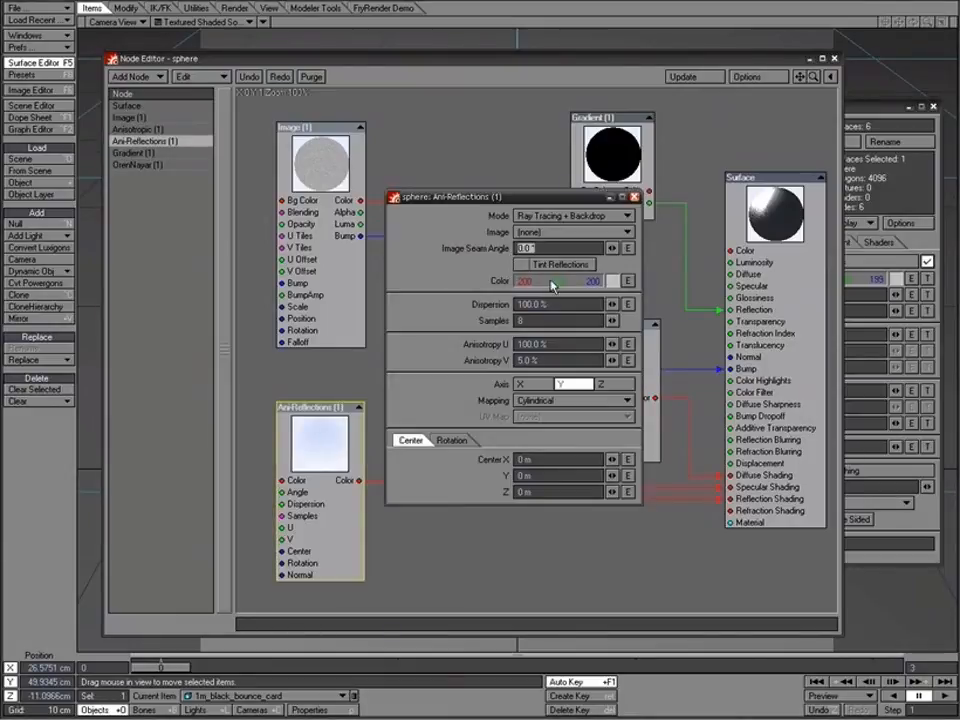
{"action": "left_click", "coordinate": [634, 197]}
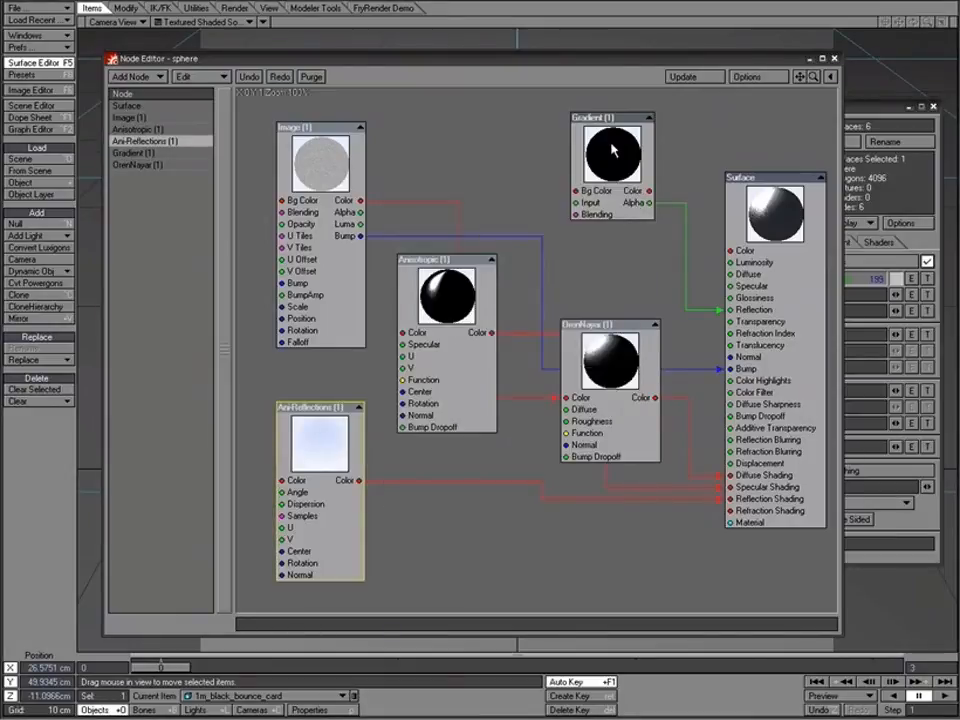
{"action": "double_click", "coordinate": [598, 168]}
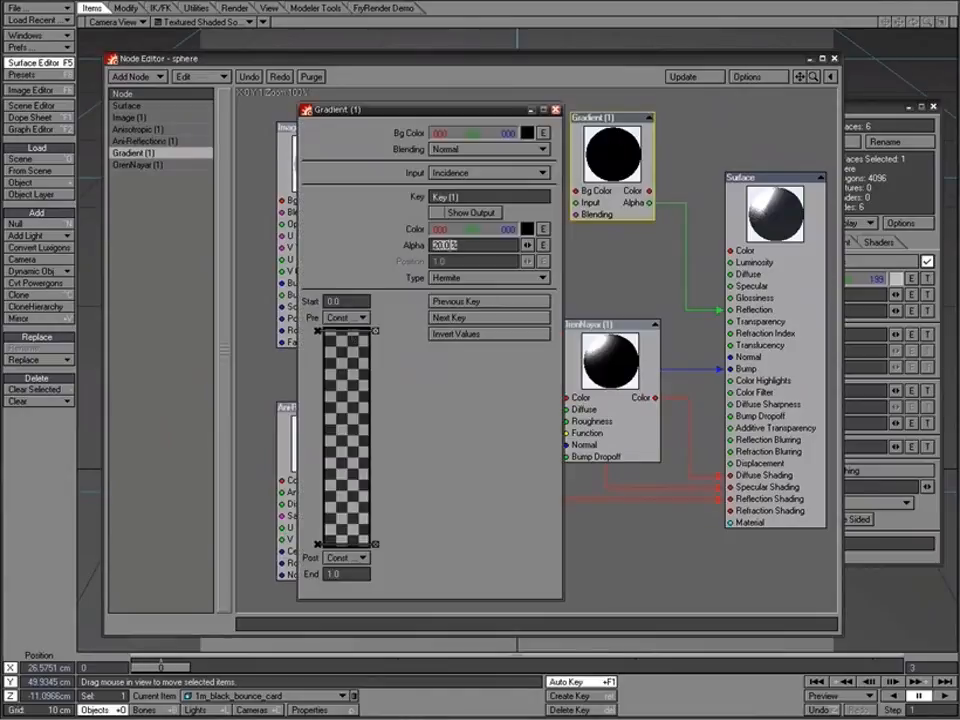
{"action": "left_click", "coordinate": [452, 245]}
{"action": "type", "text": "25"}
{"action": "key", "text": "Return"}
{"action": "left_click", "coordinate": [556, 109]}
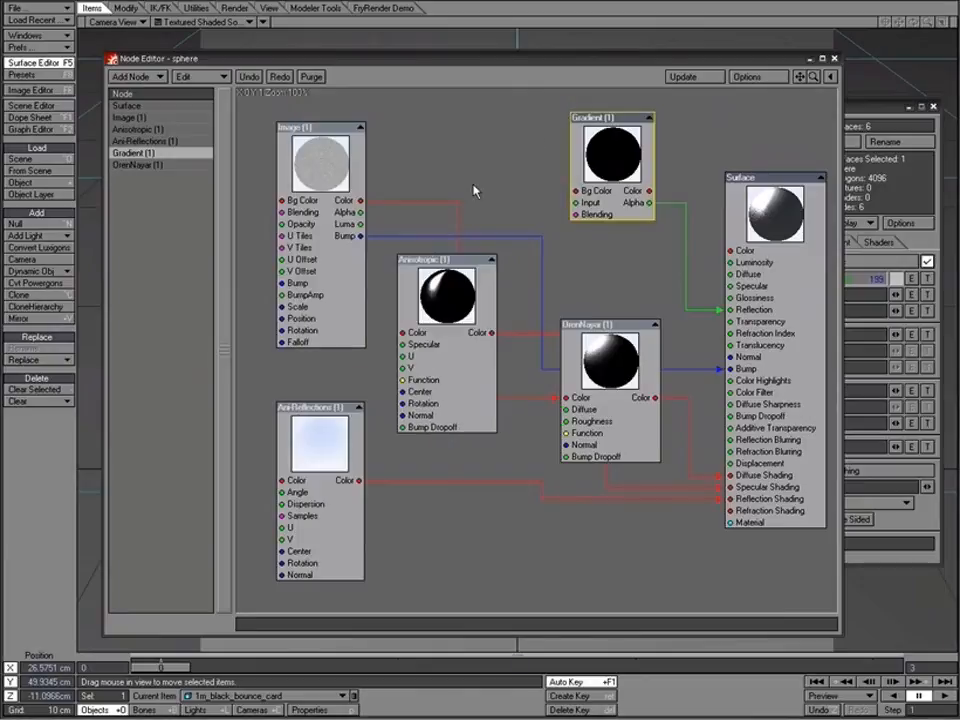
- Set the opacity of the Image node's Brushed_Tileable.jpg texture to 30% and render a test frame
{"action": "double_click", "coordinate": [326, 167]}
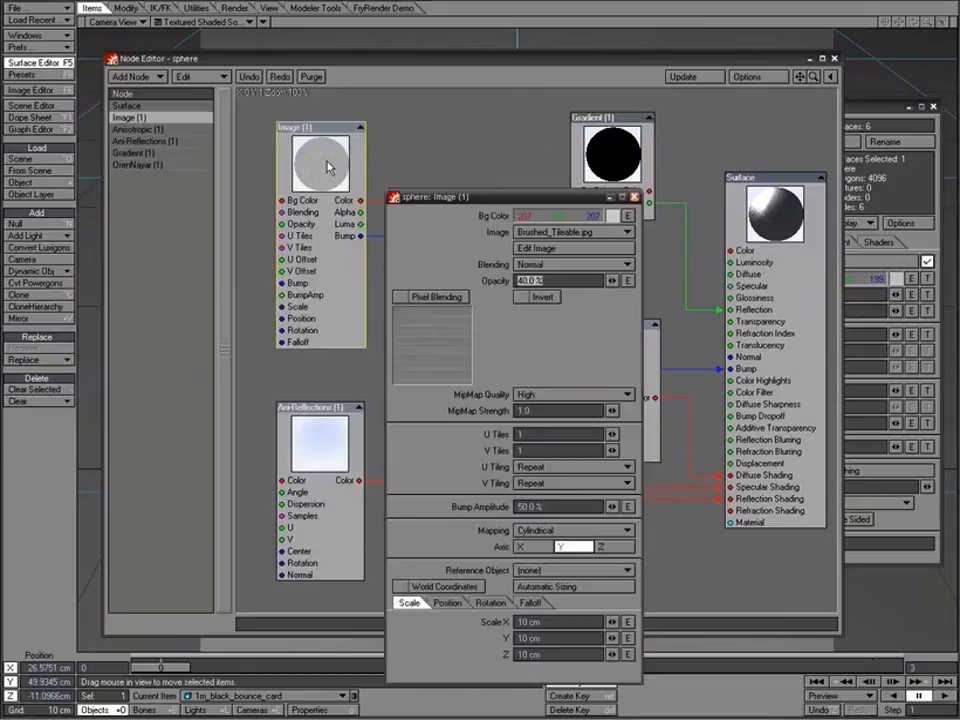
{"action": "left_click_drag", "start_coordinate": [487, 186], "coordinate": [454, 128]}
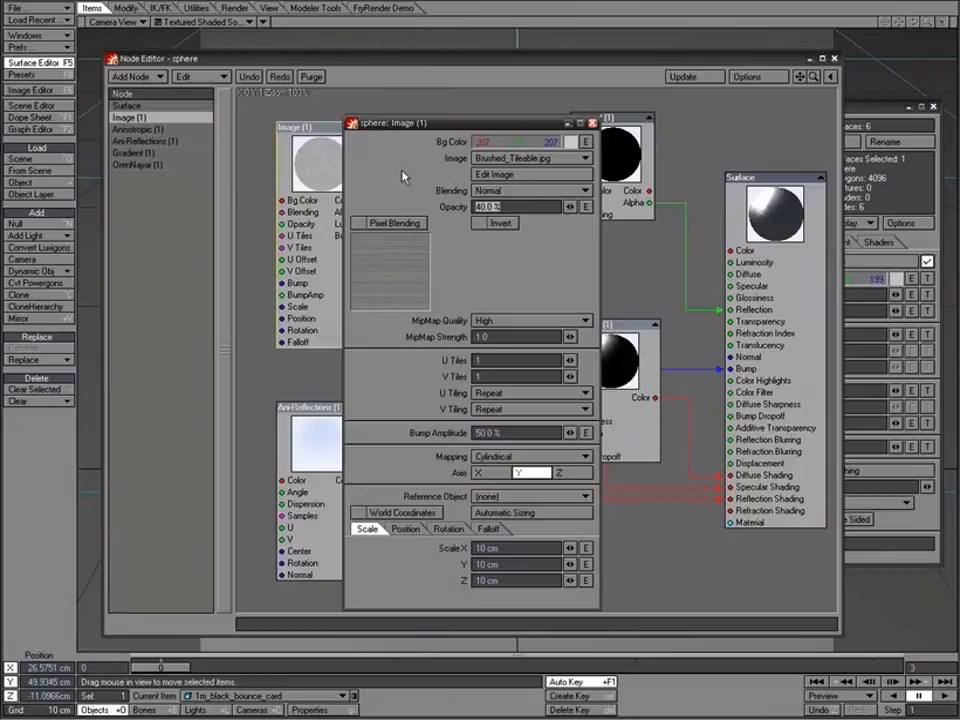
{"action": "type", "text": "30"}
{"action": "key", "text": "Tab"}
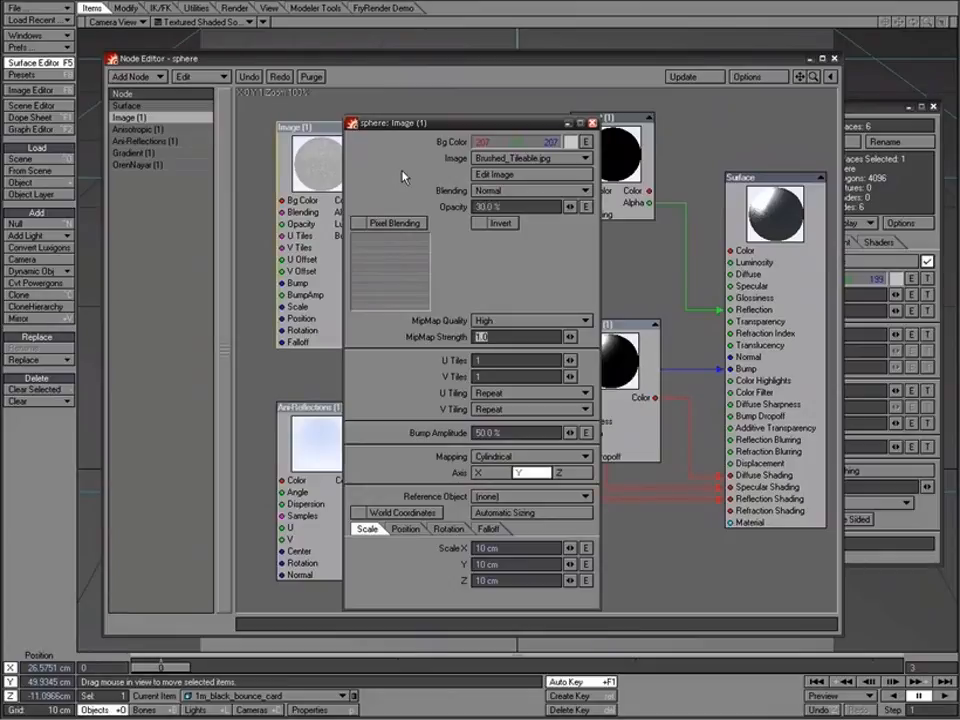
{"action": "left_click", "coordinate": [592, 123]}
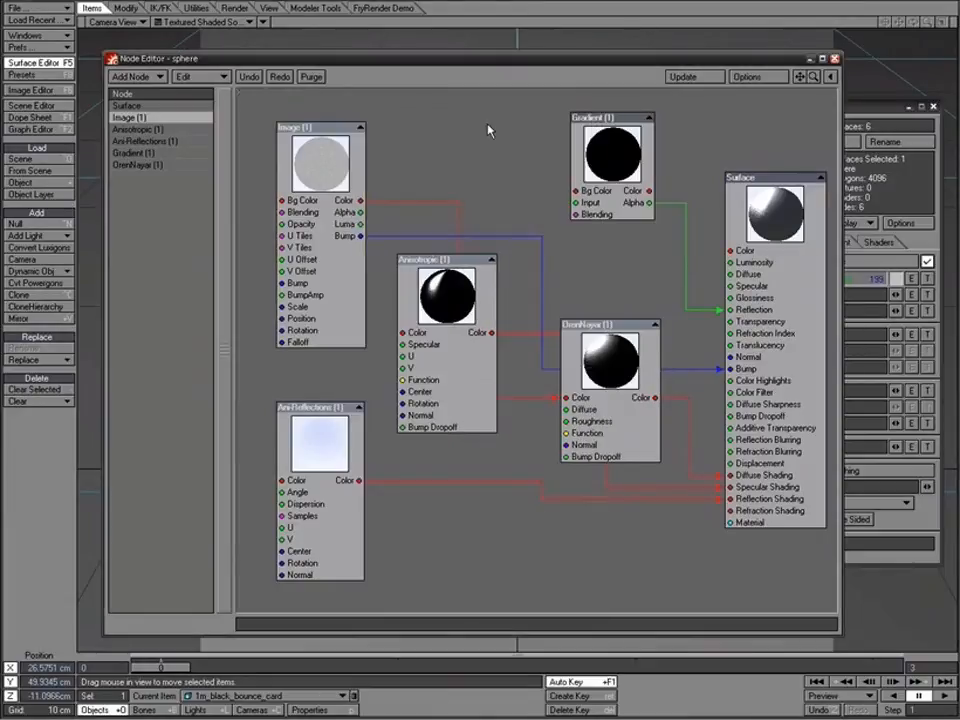
{"action": "key", "text": "F9"}
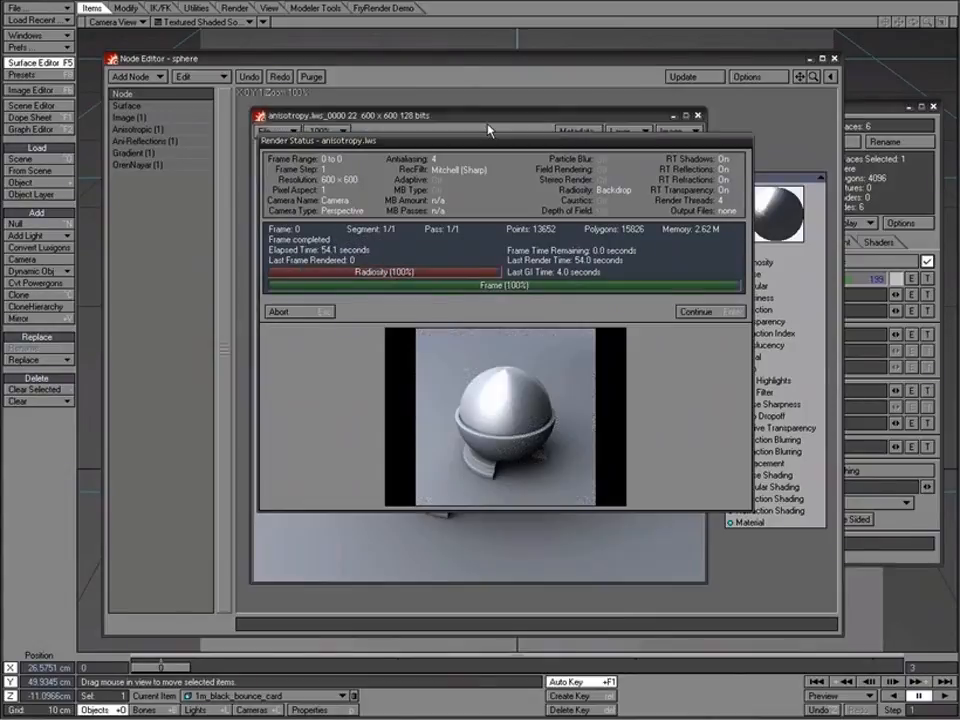
{"action": "left_click", "coordinate": [695, 311]}
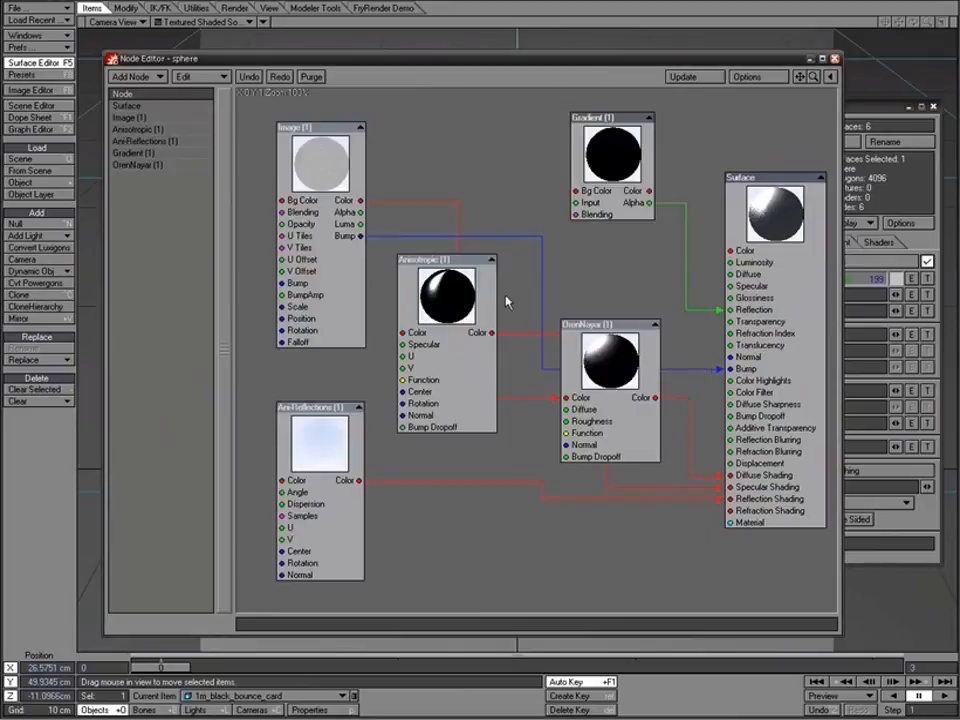
- Check the Ani-Reflections and Gradient nodes, and set the Anisotropic node's Anisotropy U to 120%
{"action": "double_click", "coordinate": [390, 439]}
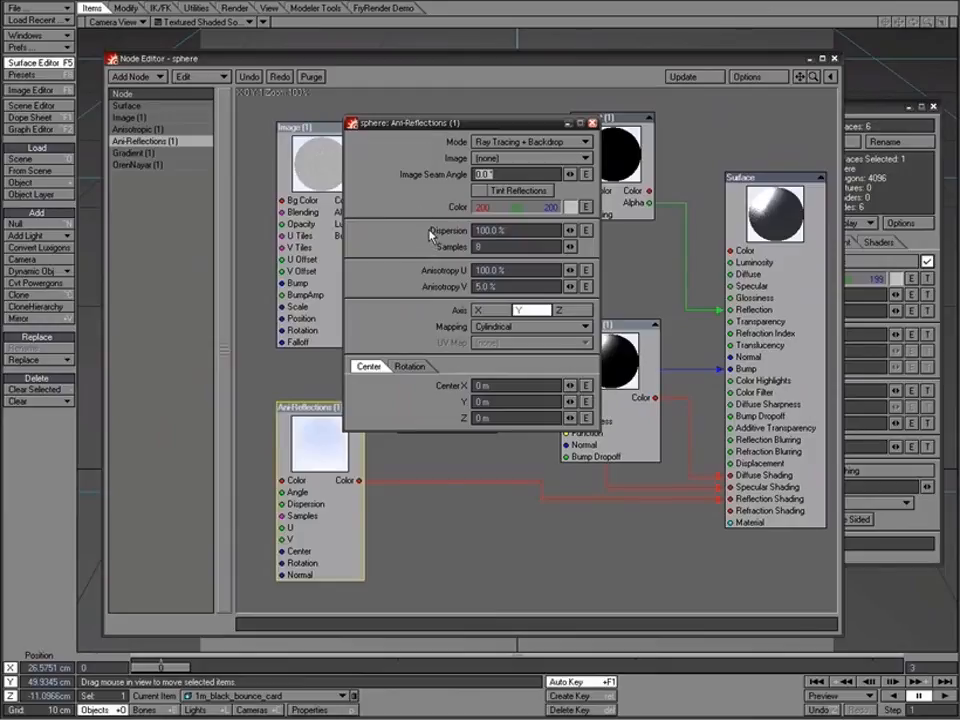
{"action": "left_click", "coordinate": [588, 124]}
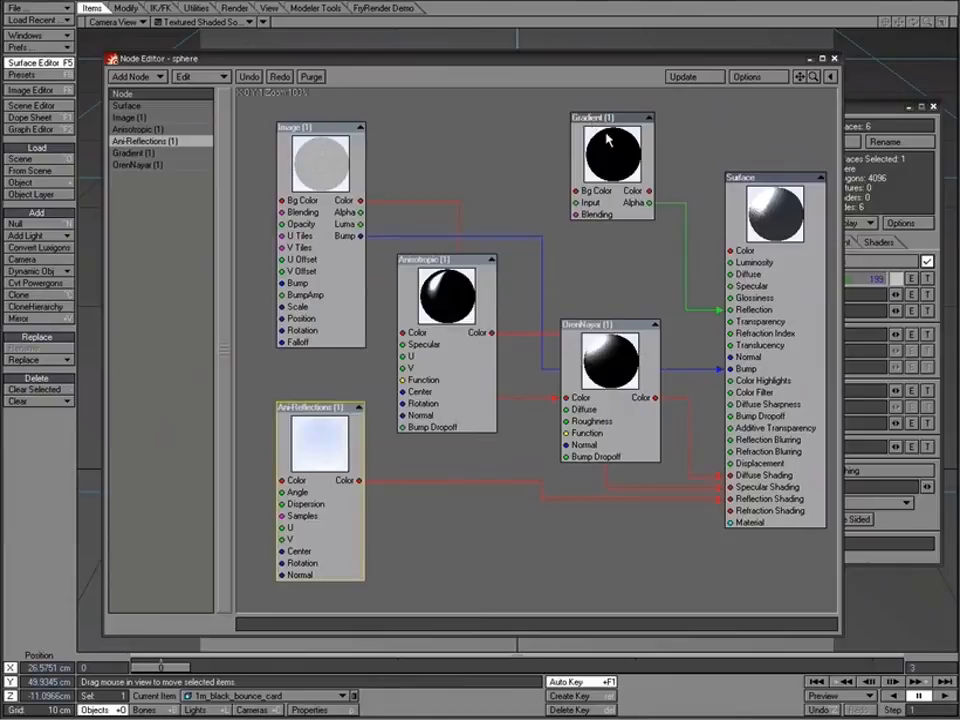
{"action": "double_click", "coordinate": [611, 146]}
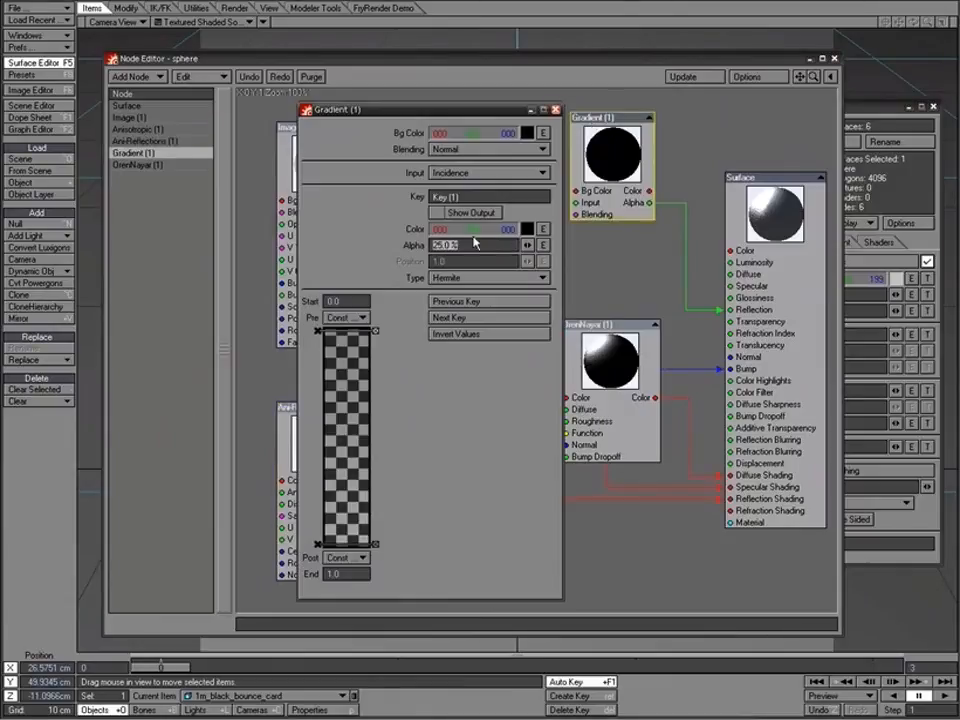
{"action": "left_click", "coordinate": [556, 110]}
{"action": "left_click", "coordinate": [446, 298]}
{"action": "double_click", "coordinate": [446, 298]}
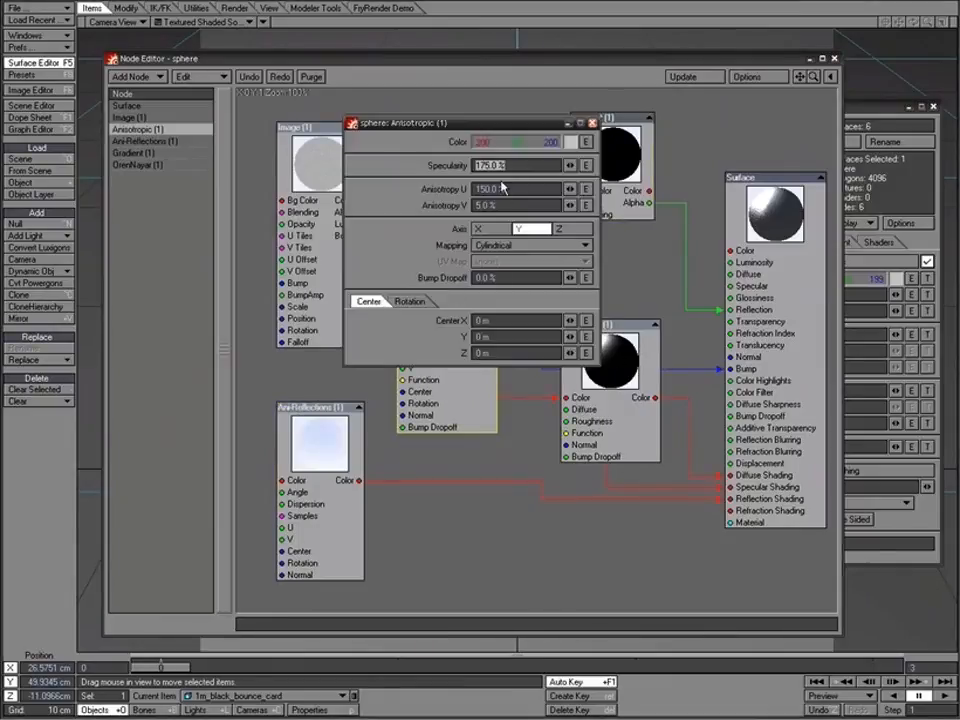
{"action": "type", "text": "120"}
{"action": "key", "text": "Tab"}
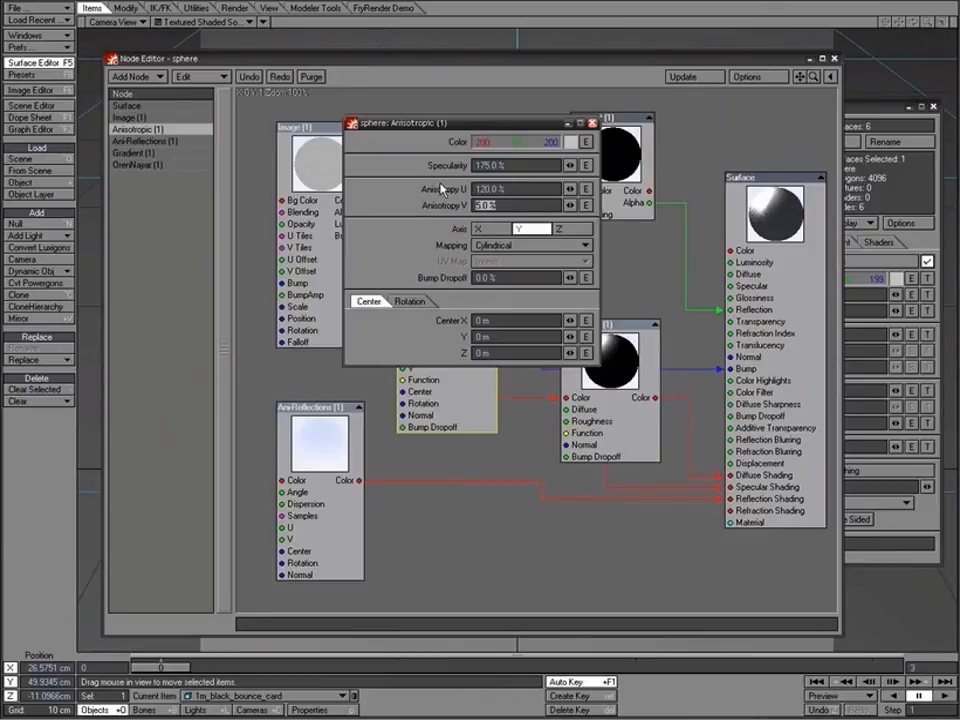
{"action": "key", "text": "Tab"}
{"action": "left_click", "coordinate": [591, 123]}
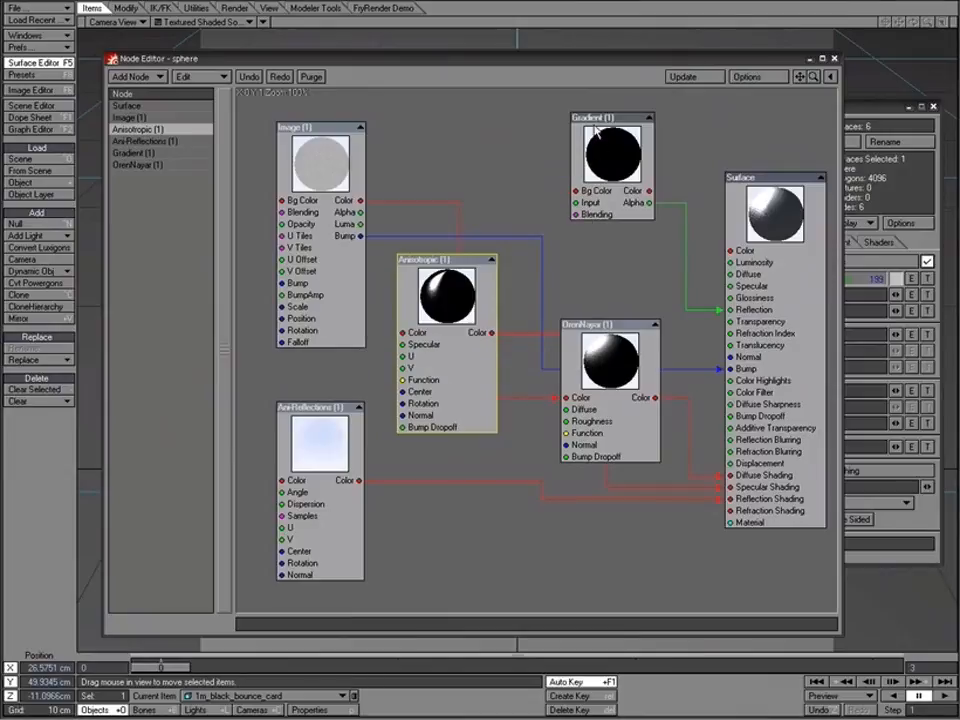
- Set the OrenNayar node's roughness to 20% and render a test frame
{"action": "double_click", "coordinate": [613, 352]}
{"action": "key", "text": "Tab"}
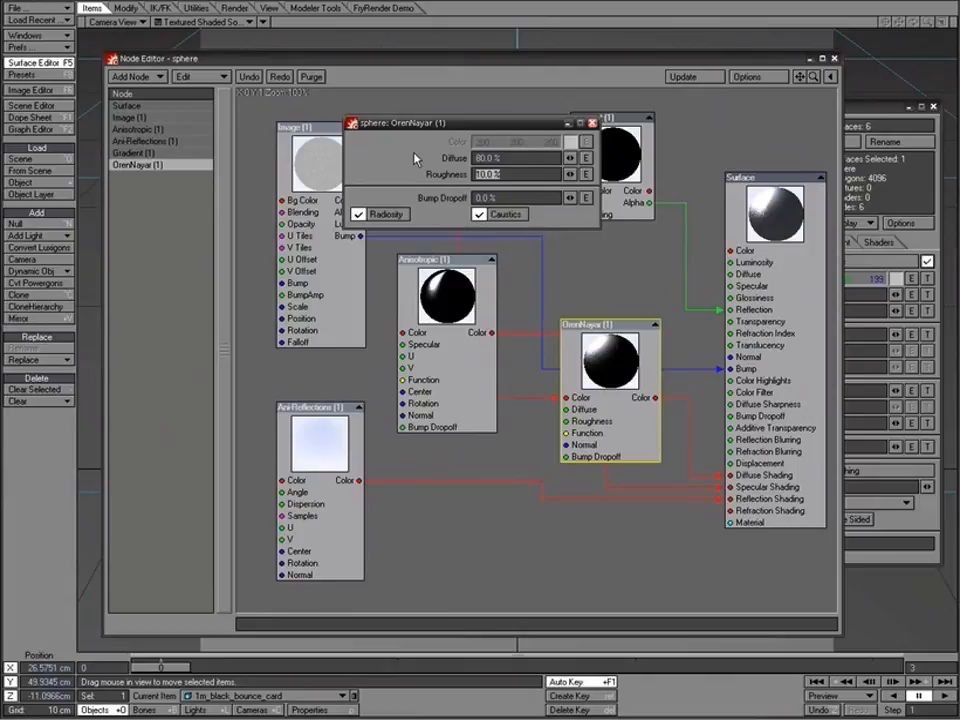
{"action": "type", "text": "20"}
{"action": "key", "text": "Tab"}
{"action": "left_click", "coordinate": [592, 123]}
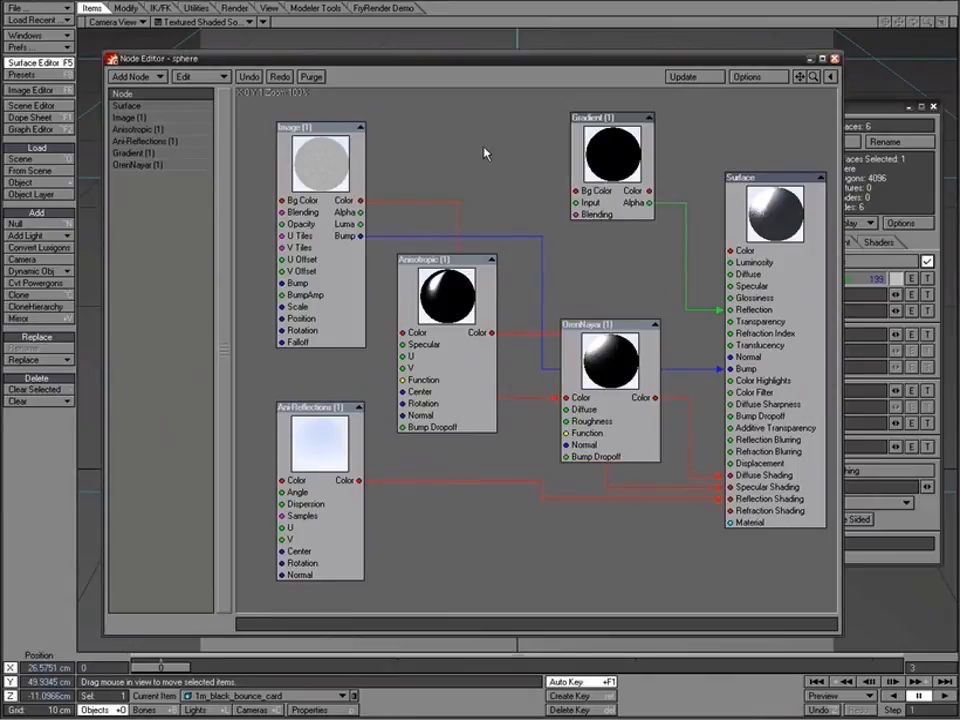
{"action": "key", "text": "F9"}
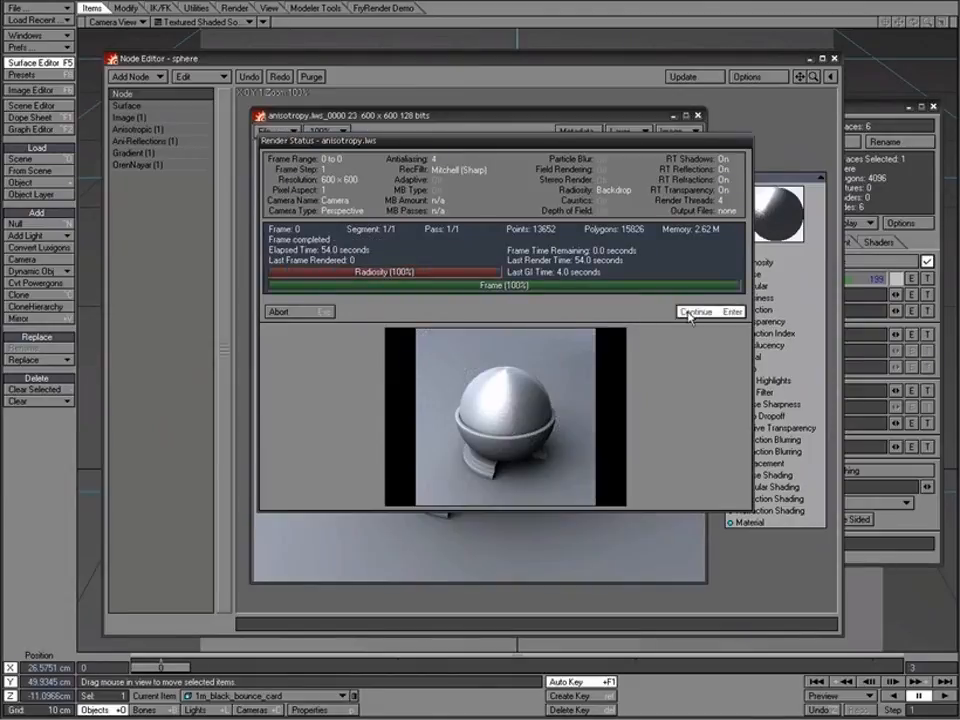
{"action": "left_click", "coordinate": [694, 312]}
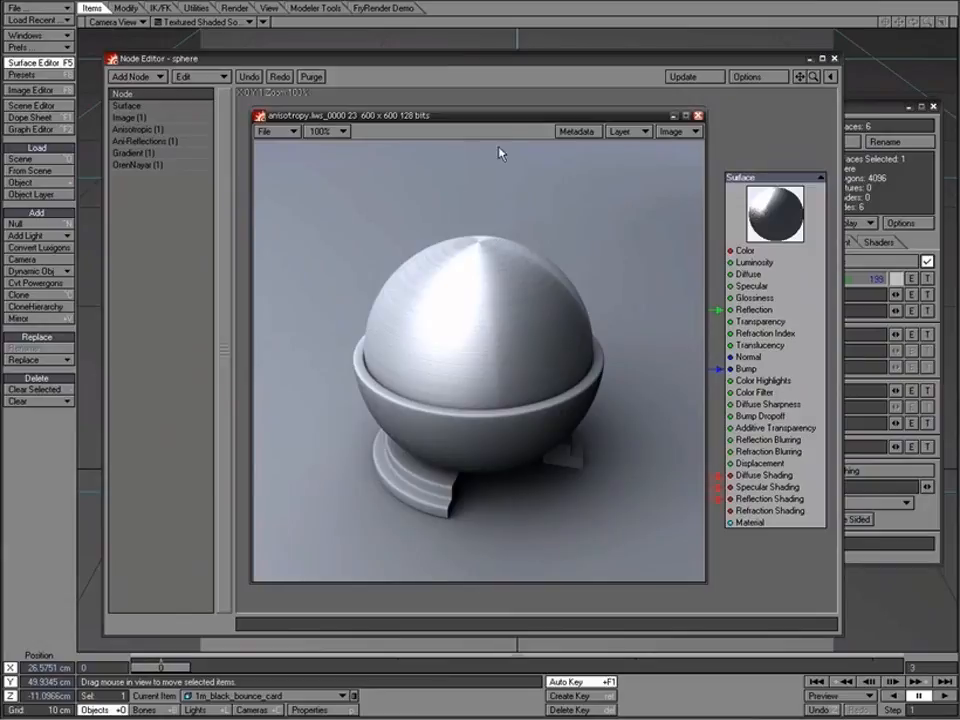
- Move the render window and the node editor apart so the render can be viewed beside the node network
{"action": "left_click", "coordinate": [527, 70]}
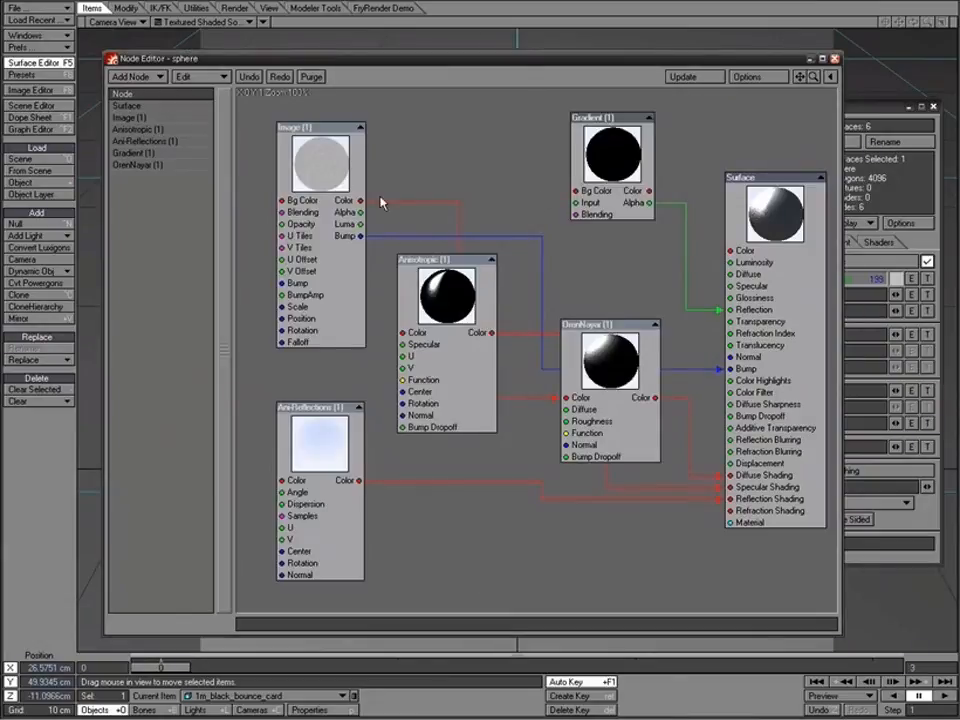
{"action": "left_click_drag", "start_coordinate": [514, 54], "coordinate": [701, 56]}
{"action": "left_click_drag", "start_coordinate": [433, 133], "coordinate": [376, 82]}
- Review the settings of the Image node and the Gradient node without changing them
{"action": "left_click", "coordinate": [257, 193]}
{"action": "double_click", "coordinate": [257, 193]}
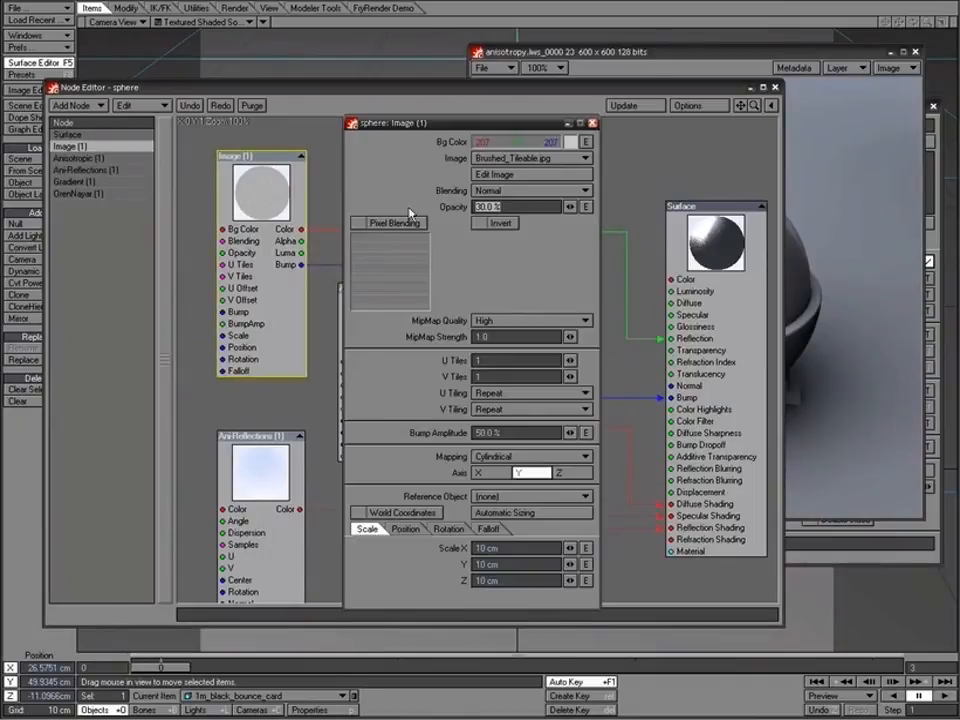
{"action": "left_click", "coordinate": [591, 123]}
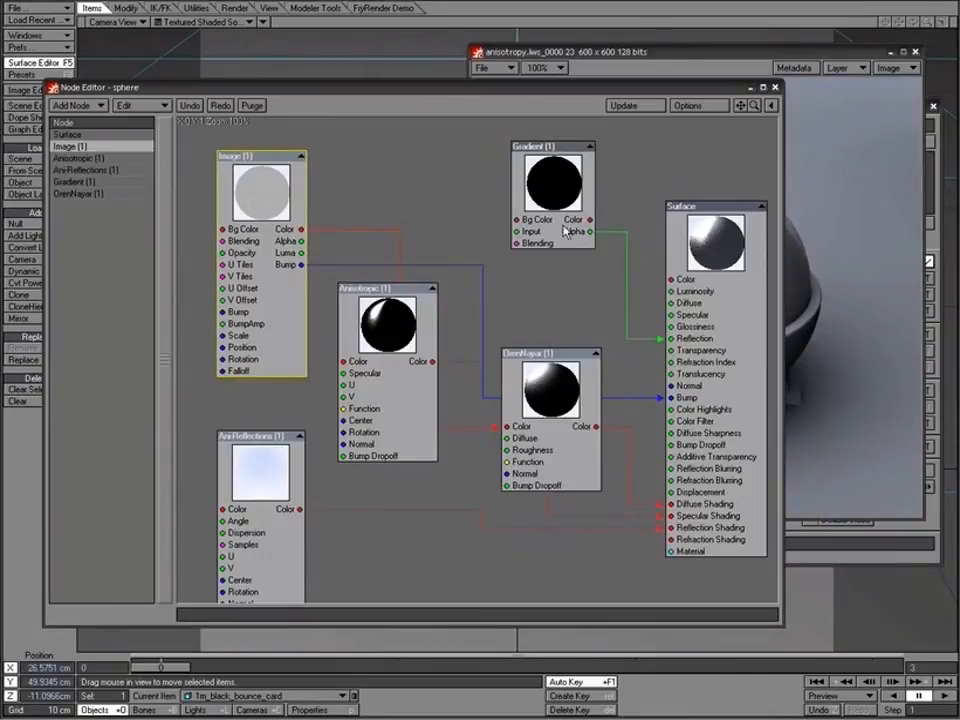
{"action": "double_click", "coordinate": [550, 183]}
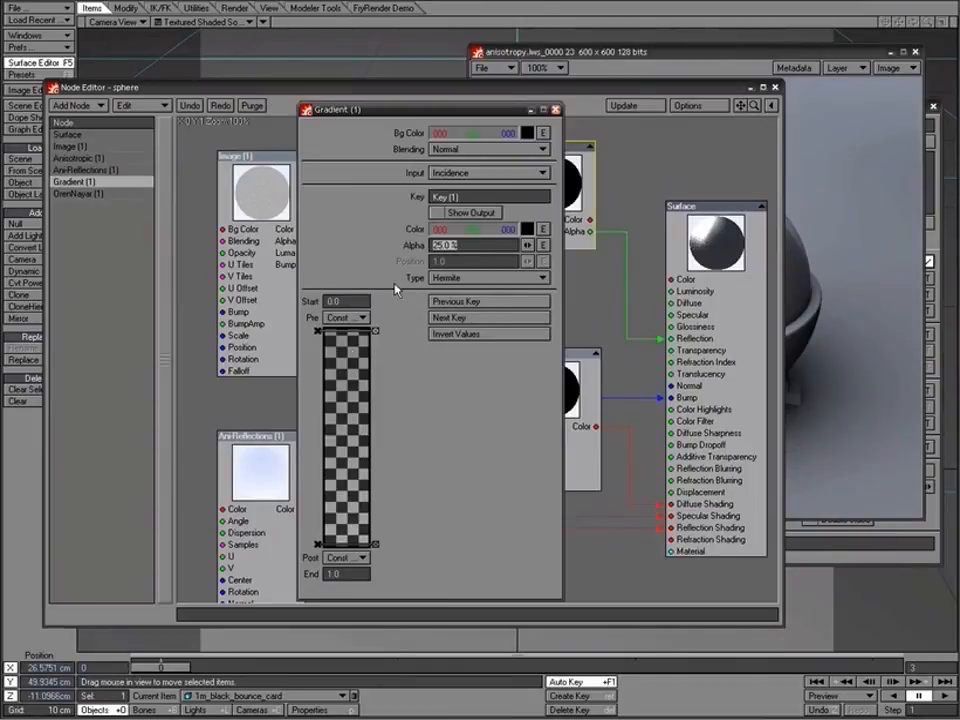
{"action": "left_click", "coordinate": [555, 109]}
- Try 100% for the Anisotropic node's Anisotropy U, and set it to 200% instead
{"action": "double_click", "coordinate": [384, 333]}
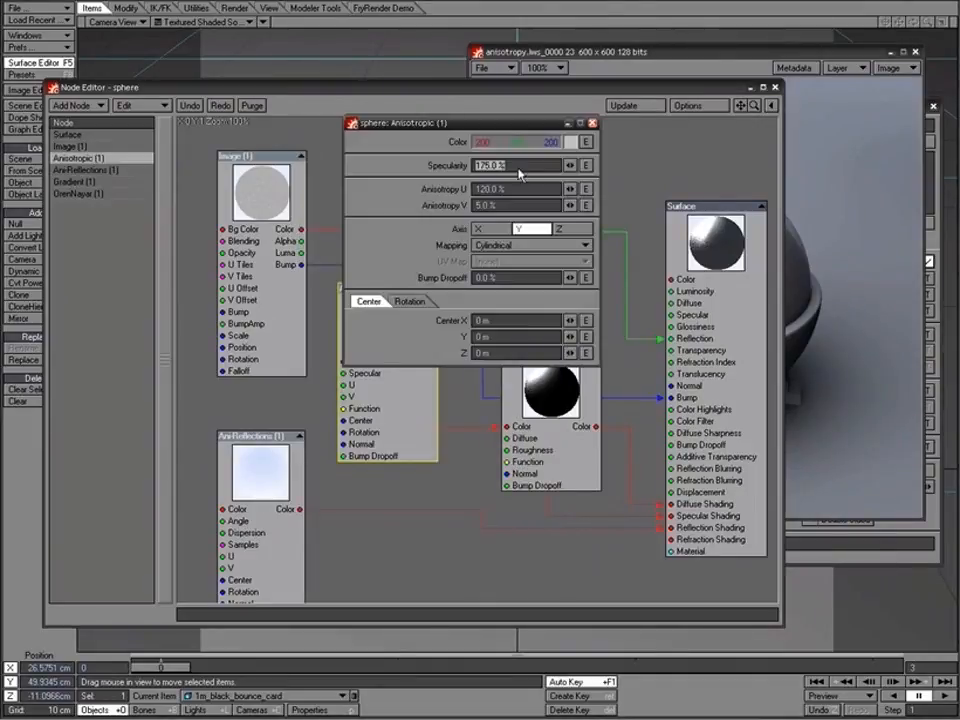
{"action": "key", "text": "Tab"}
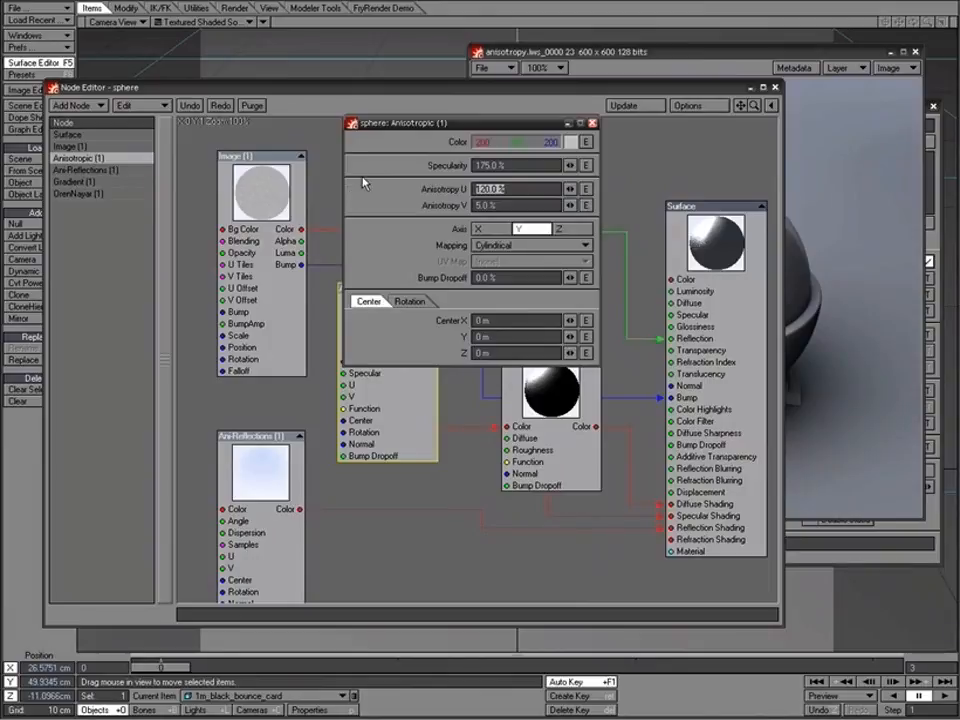
{"action": "type", "text": "100"}
{"action": "key", "text": "Tab"}
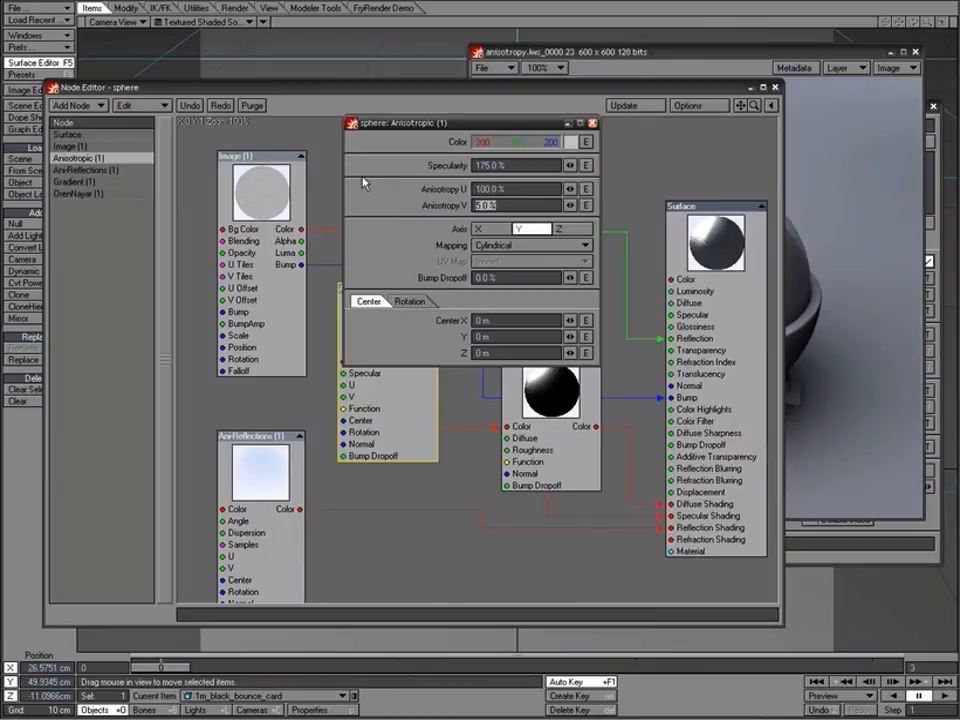
{"action": "left_click", "coordinate": [494, 189]}
{"action": "type", "text": "200"}
{"action": "key", "text": "Tab"}
- Set the Anisotropic node's Specularity to 130% and render a test frame
{"action": "left_click", "coordinate": [508, 165]}
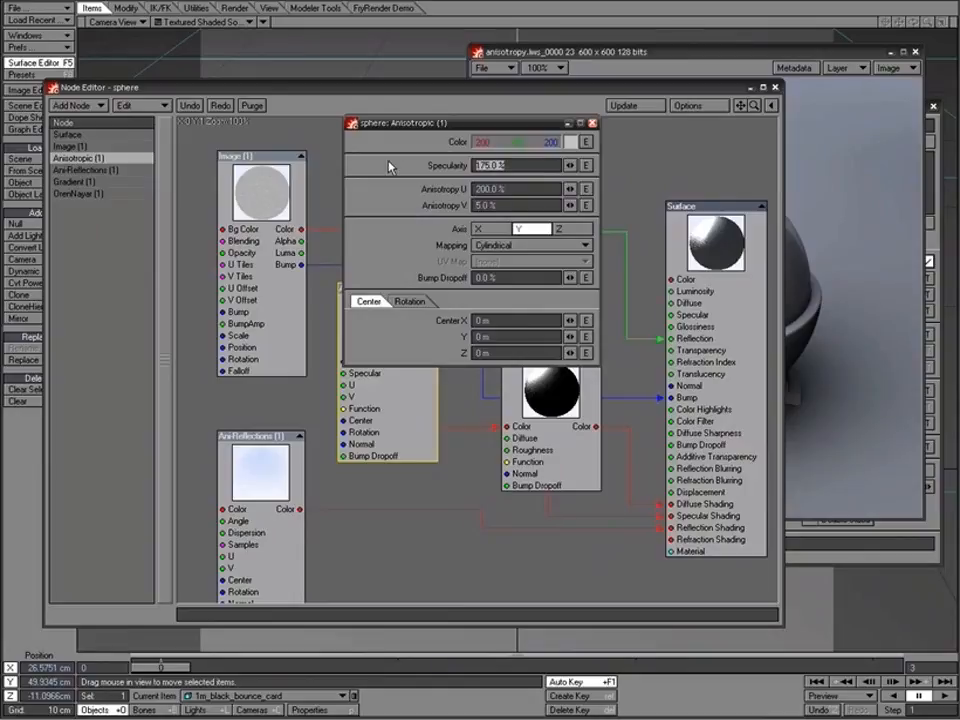
{"action": "type", "text": "130"}
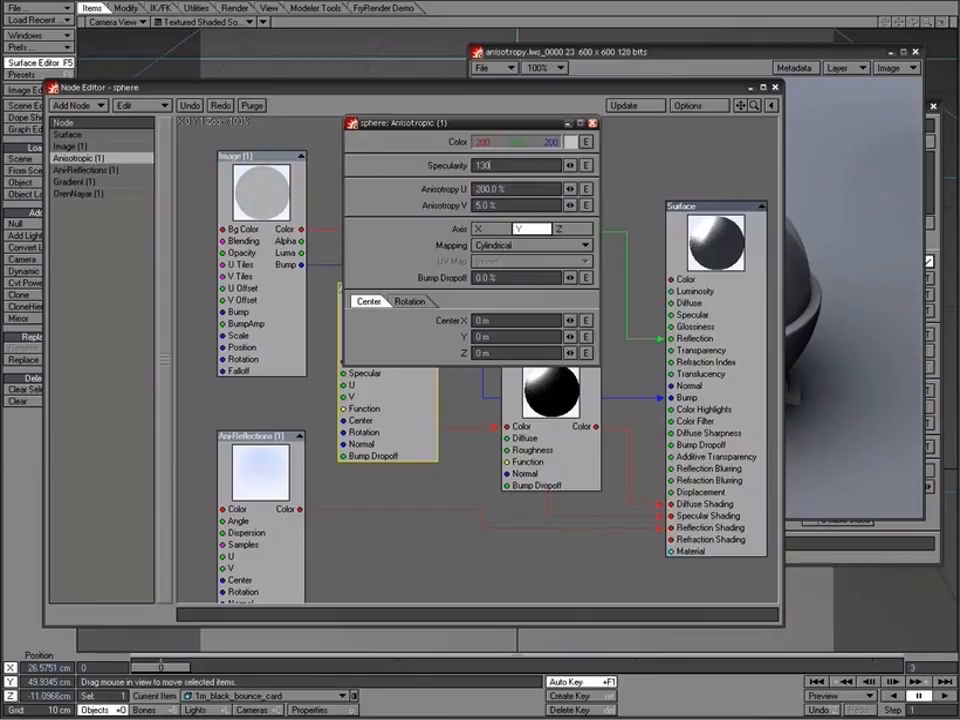
{"action": "key", "text": "Tab"}
{"action": "left_click", "coordinate": [592, 123]}
{"action": "left_click", "coordinate": [383, 162]}
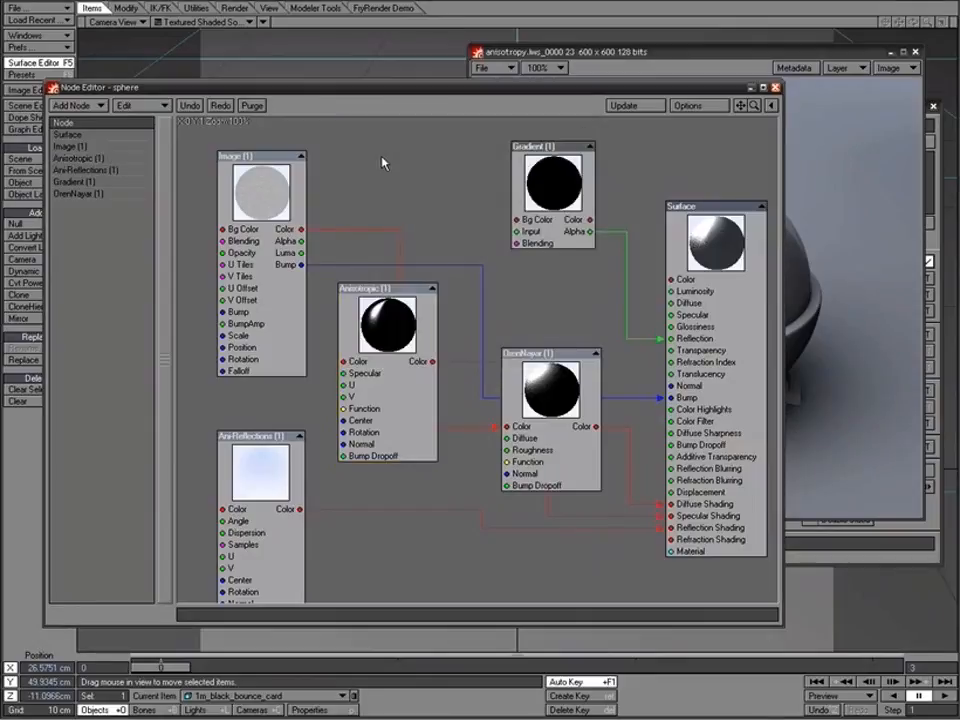
{"action": "key", "text": "F9"}
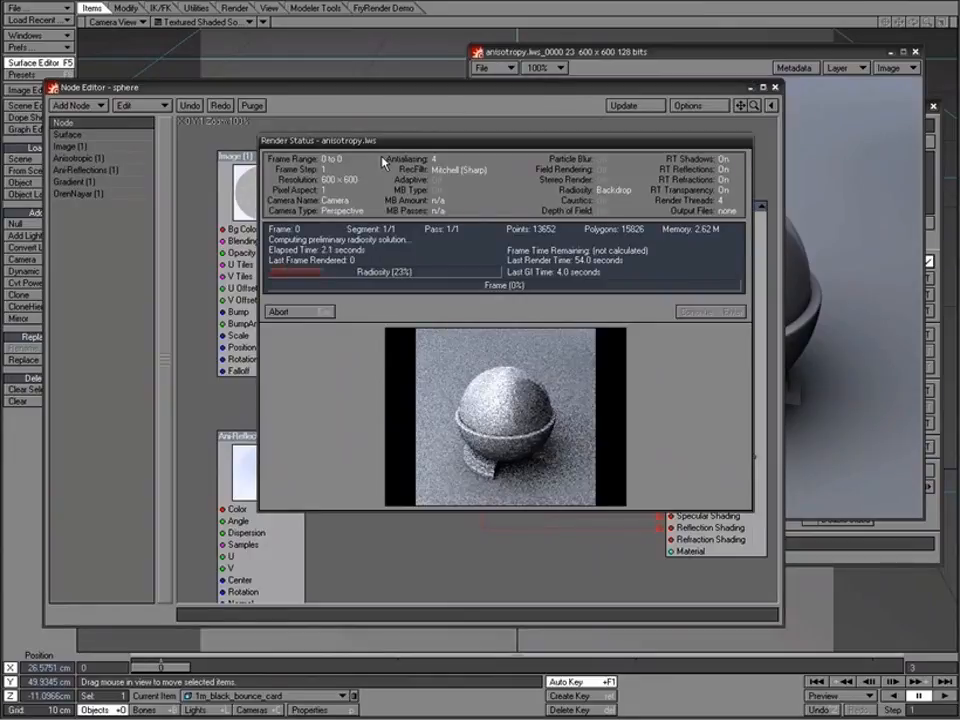
{"action": "left_click", "coordinate": [696, 311]}
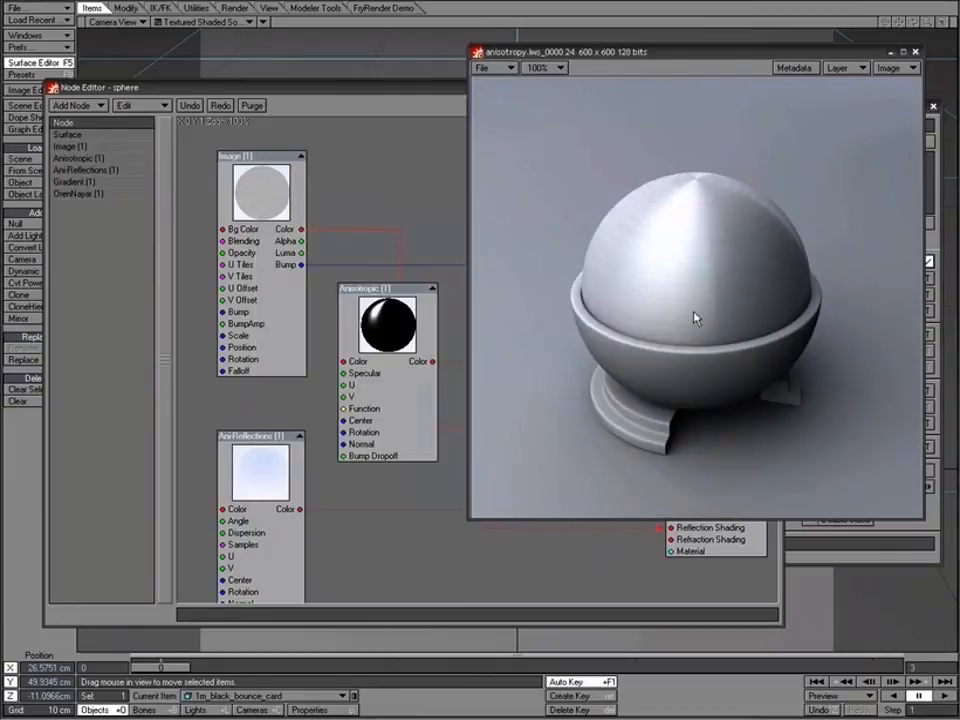
- Compare the Anisotropic node's settings with the new render, moving the render window over the node network to inspect the sphere's highlight
{"action": "left_click_drag", "start_coordinate": [705, 60], "coordinate": [628, 65]}
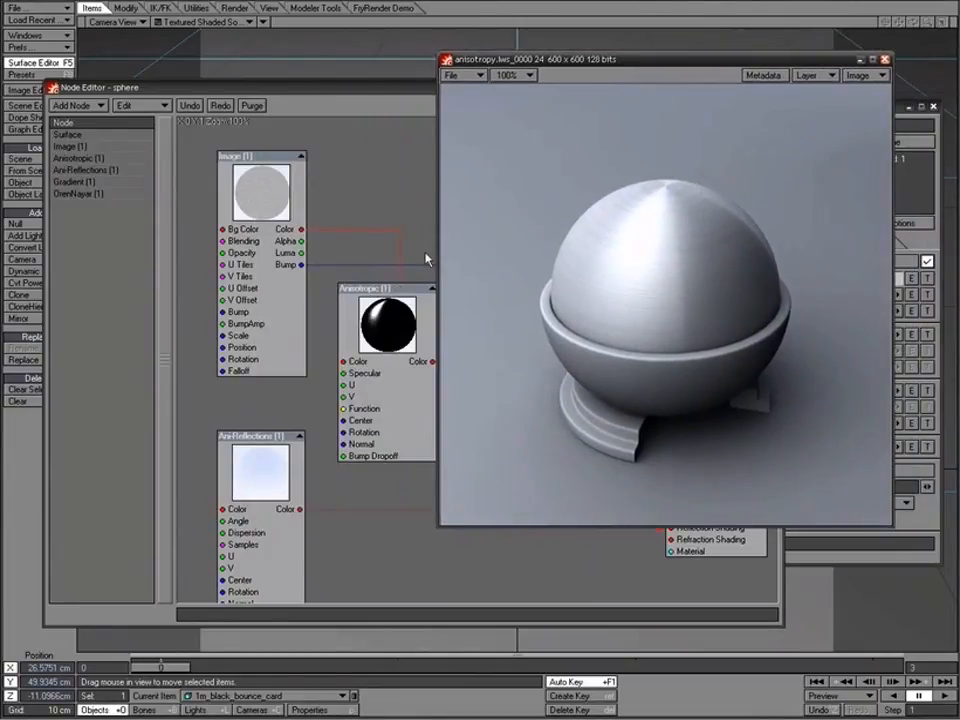
{"action": "double_click", "coordinate": [390, 300]}
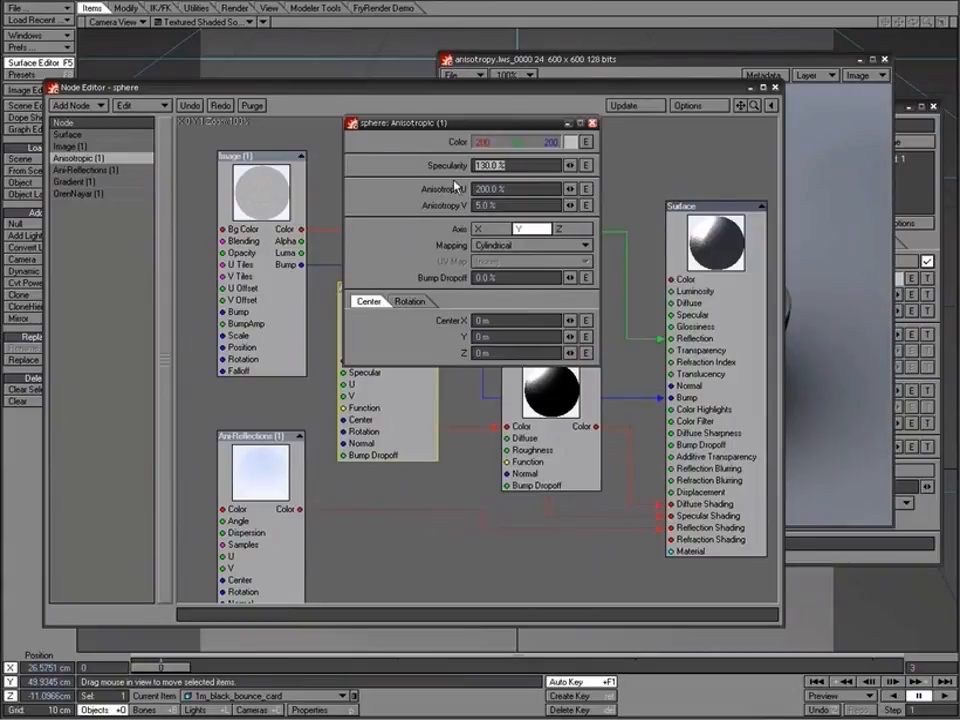
{"action": "left_click", "coordinate": [593, 123]}
{"action": "left_click", "coordinate": [702, 72]}
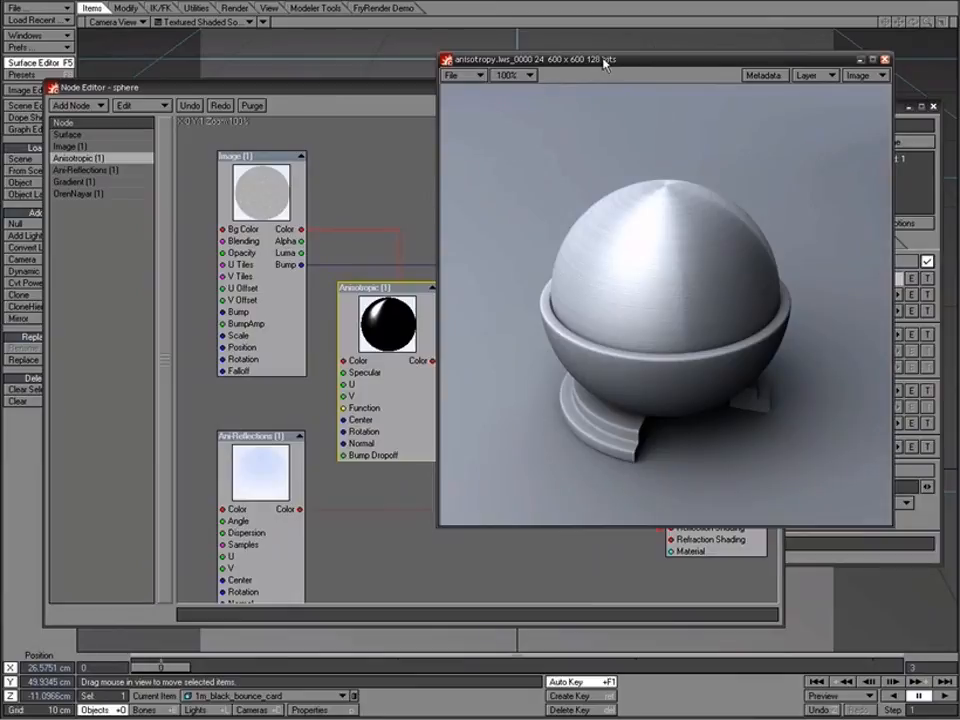
{"action": "left_click_drag", "start_coordinate": [606, 59], "coordinate": [491, 63]}
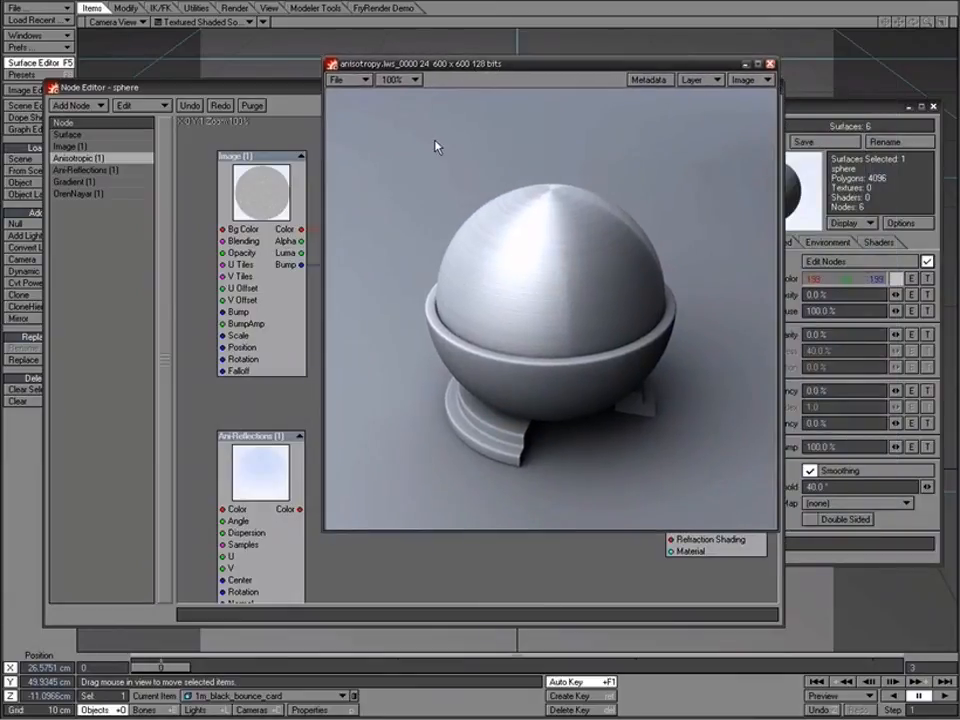